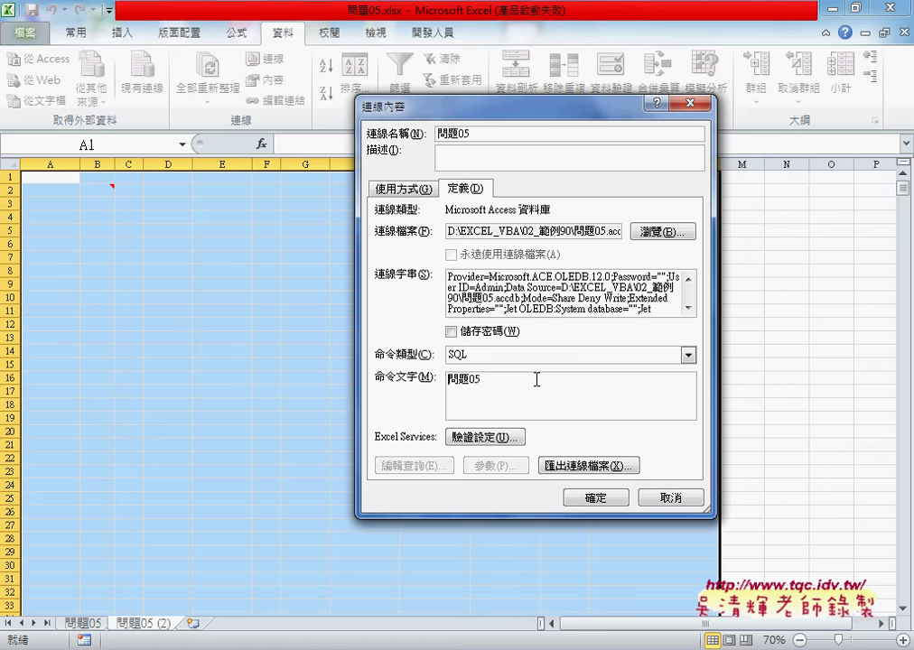
- Enter 'select * from' as the command text and try the 表格 command type
type("sele")
type("ct")
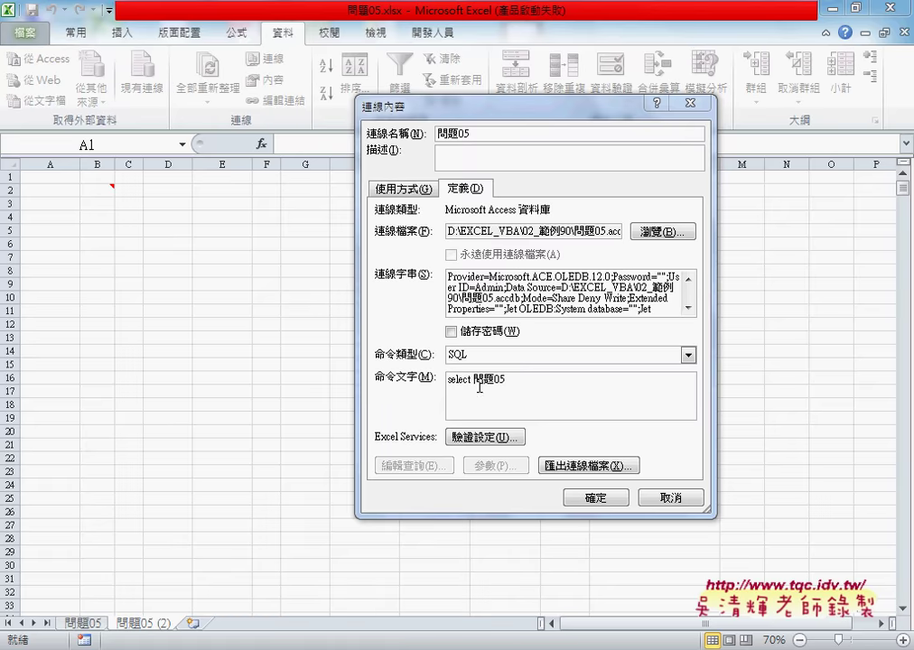
type("*")
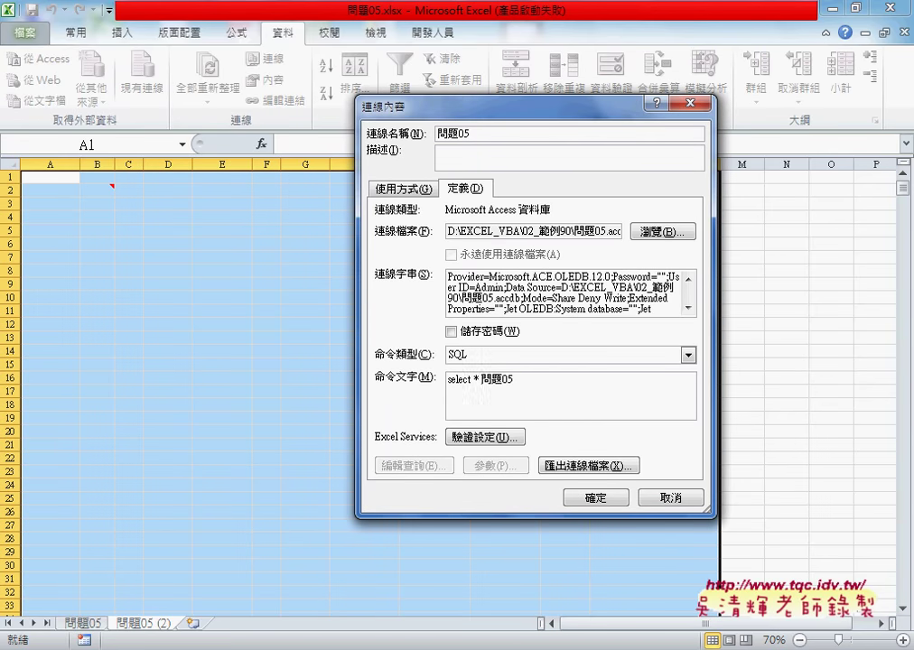
type(" fr")
type("om")
left_click_drag(539, 380, 476, 386)
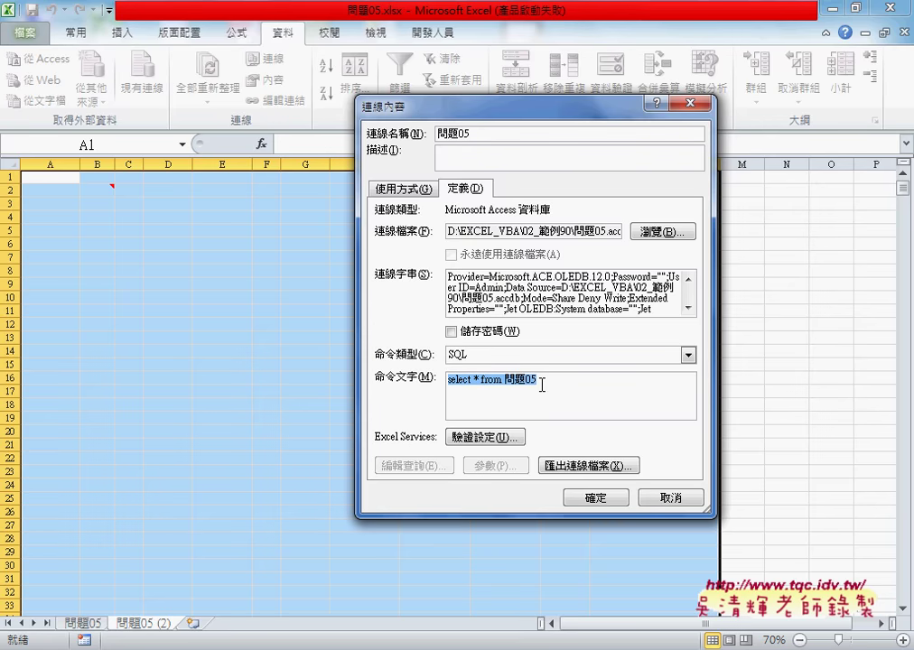
left_click(483, 357)
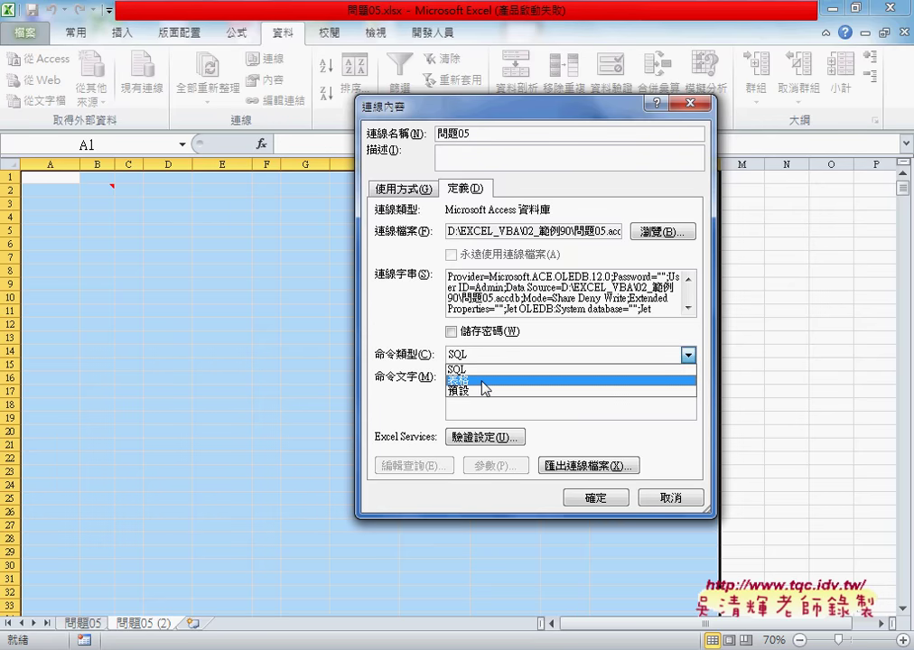
left_click(485, 381)
- Switch the command type back to SQL and confirm the query 'select * from 問題05'
left_click_drag(508, 384, 435, 382)
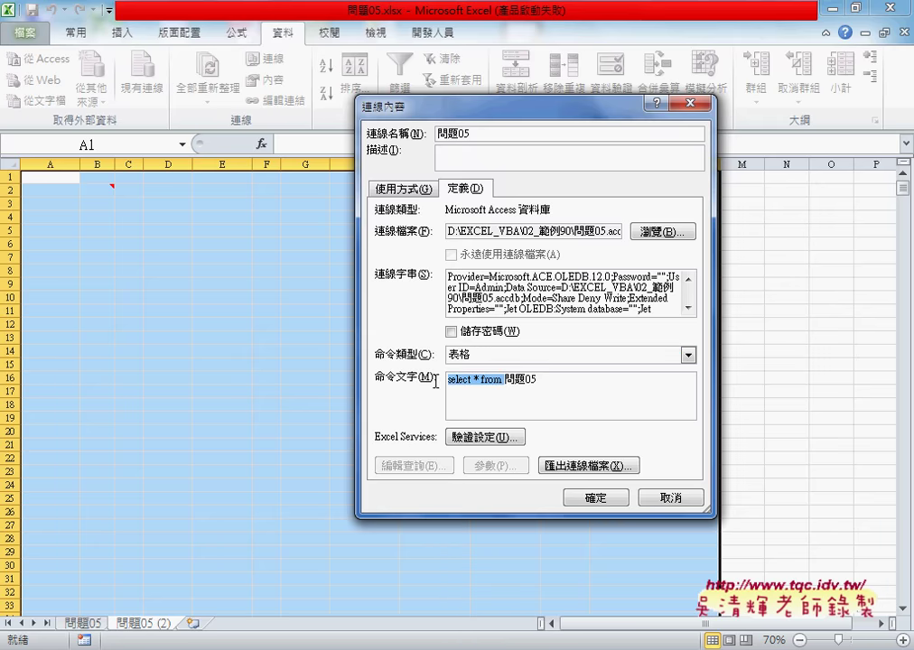
left_click(499, 354)
left_click(499, 367)
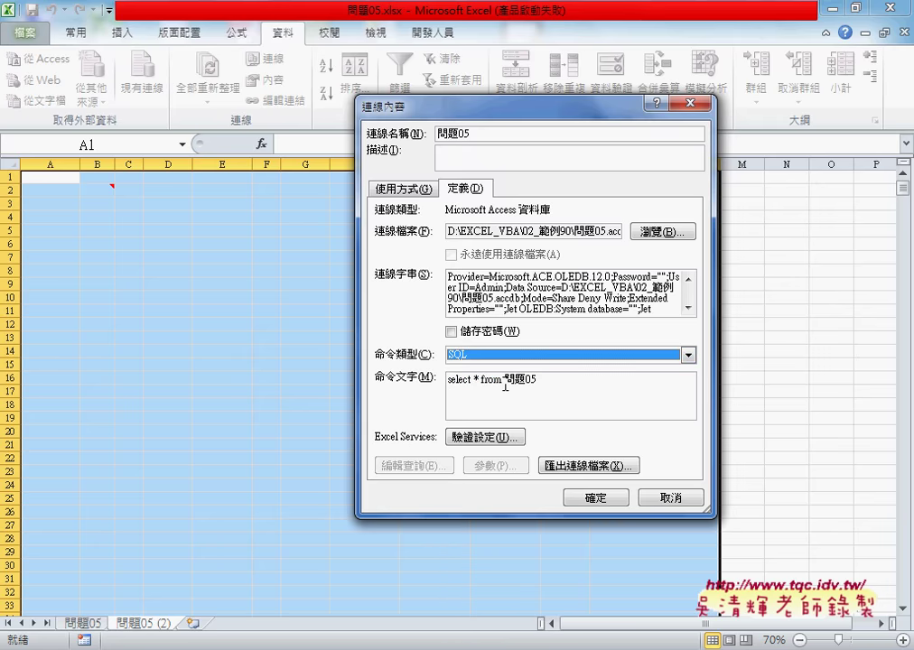
left_click_drag(507, 380, 447, 380)
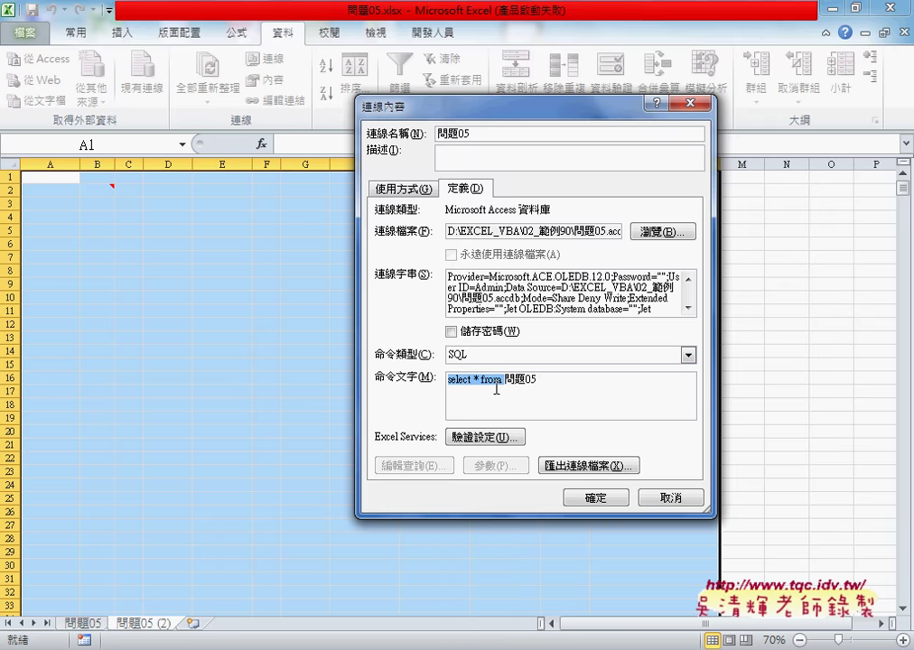
left_click(596, 499)
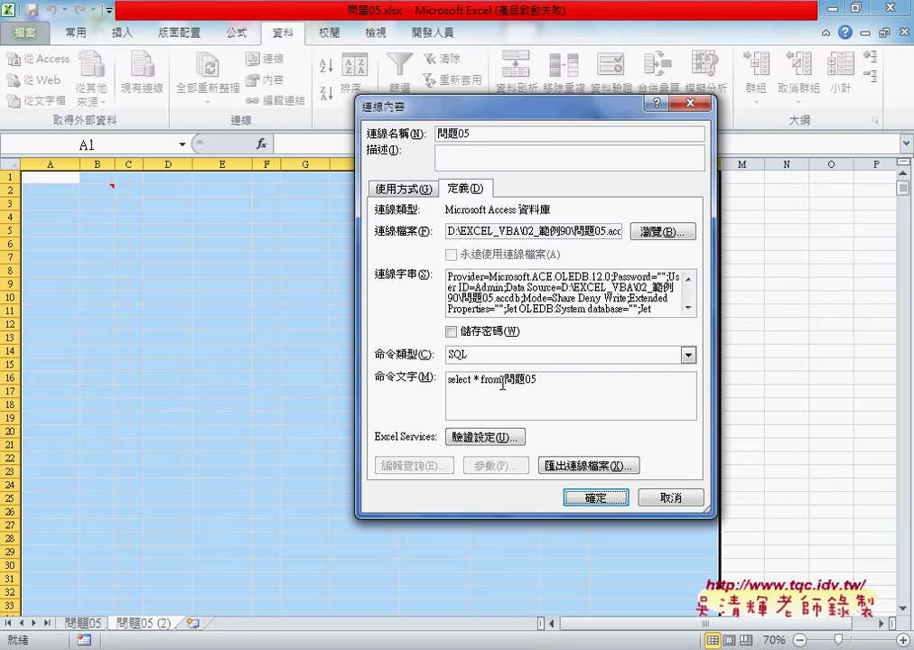
left_click_drag(502, 379, 437, 379)
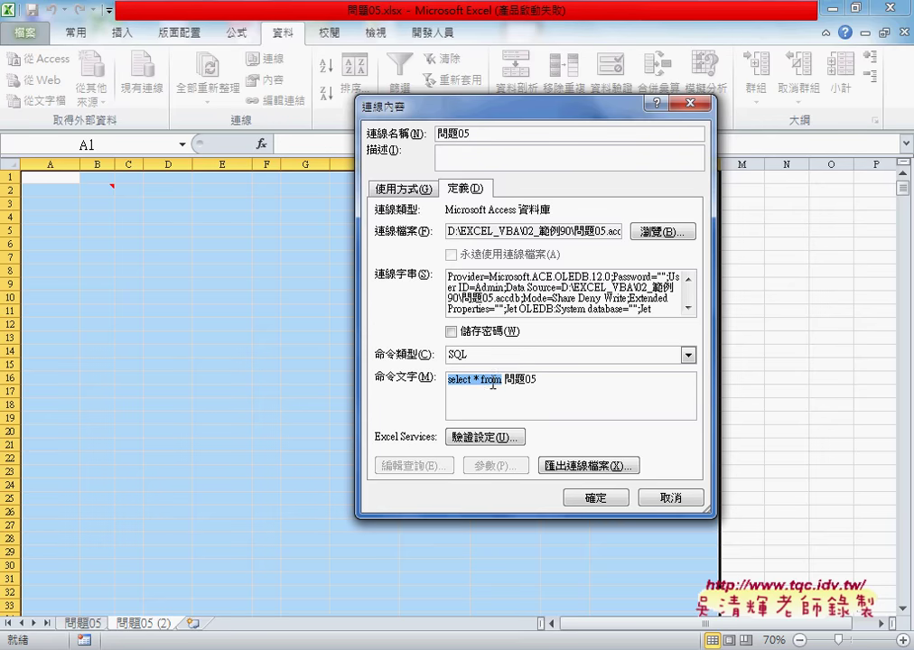
left_click_drag(492, 384, 499, 386)
left_click(498, 384)
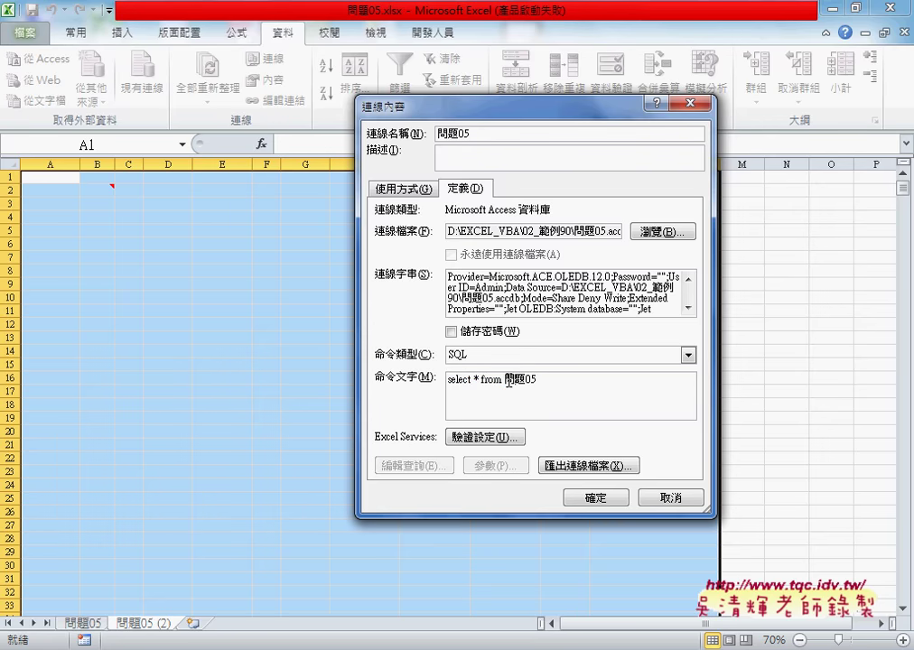
left_click(586, 495)
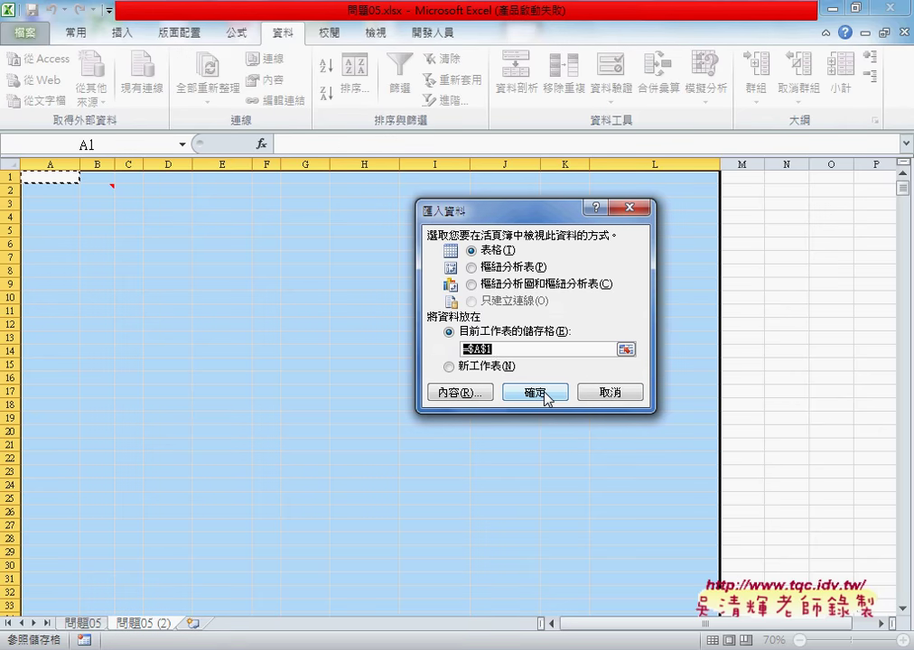
- Import the 問題05 data as a table at $A$1 on the 問題05 (2) sheet
left_click(536, 393)
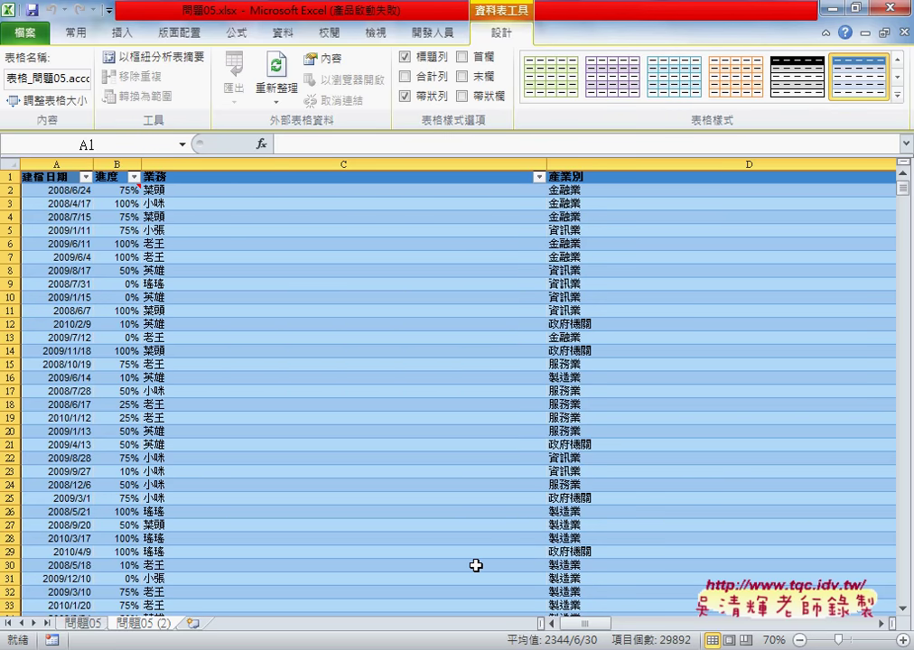
- AutoFit all column widths of the imported table
left_click(68, 31)
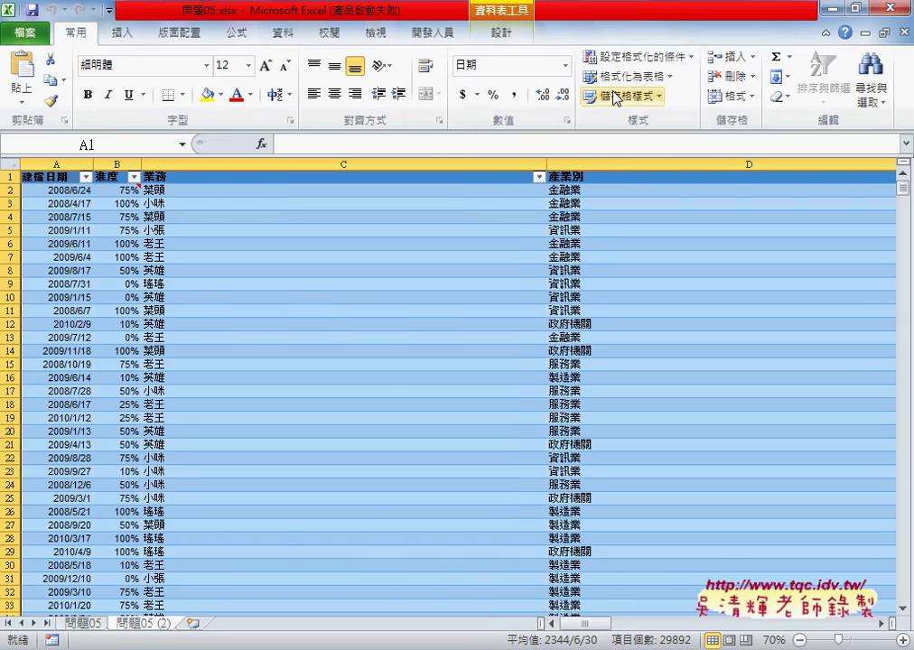
left_click(733, 96)
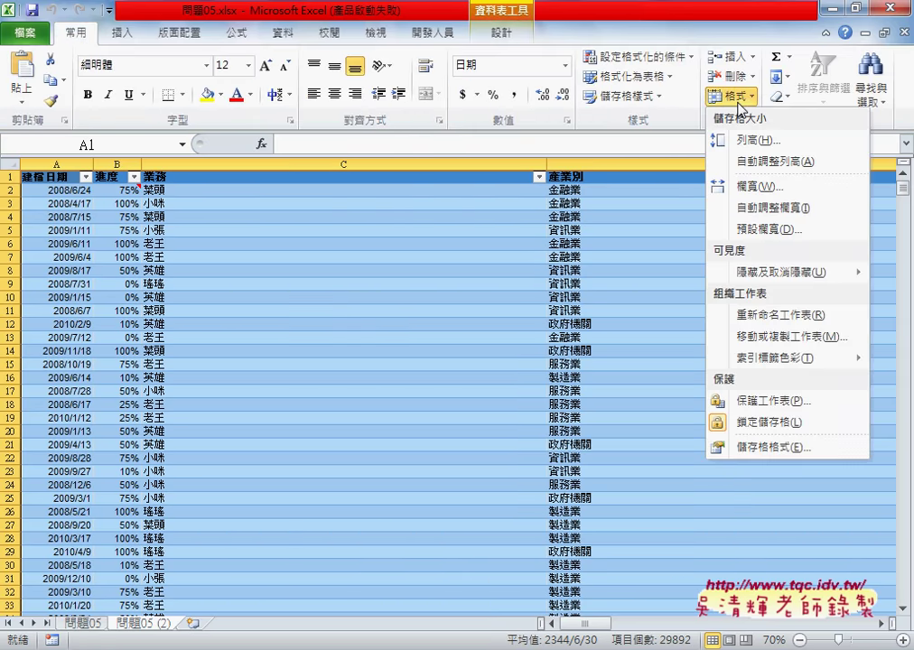
left_click(775, 209)
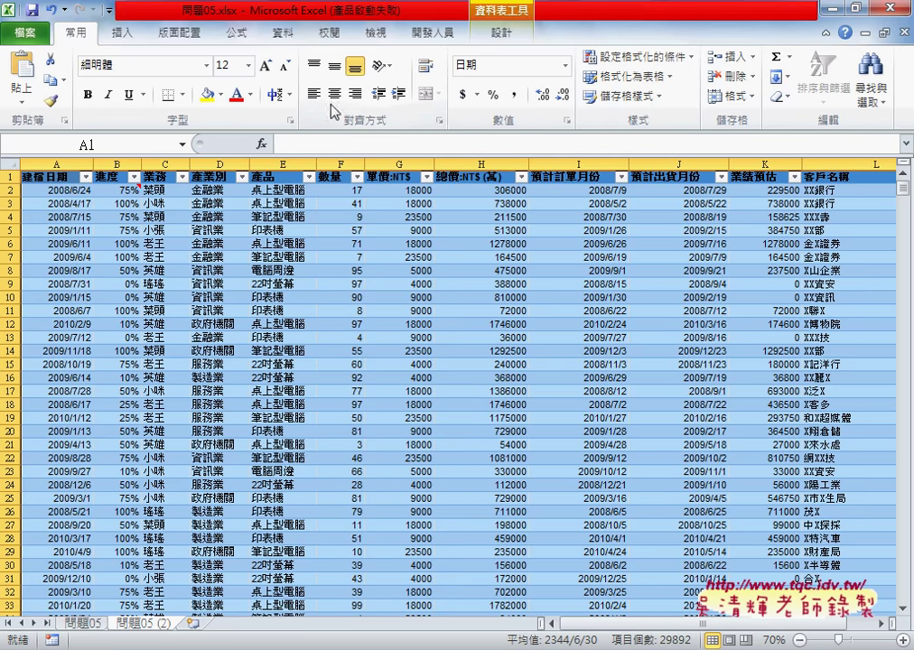
- Turn off the table's header filter arrows, then show the 問題05 sheet
left_click(503, 34)
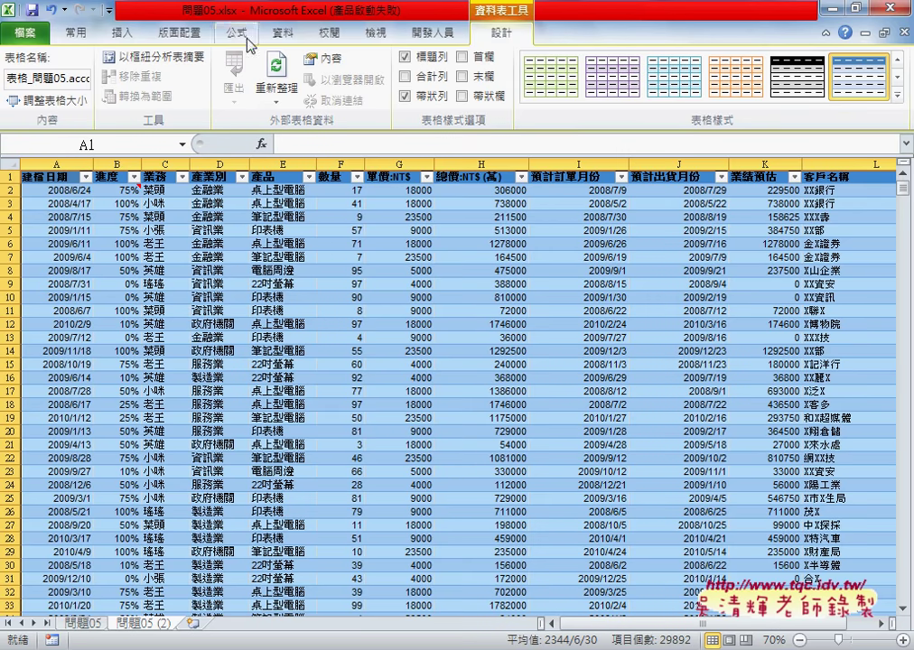
left_click(283, 40)
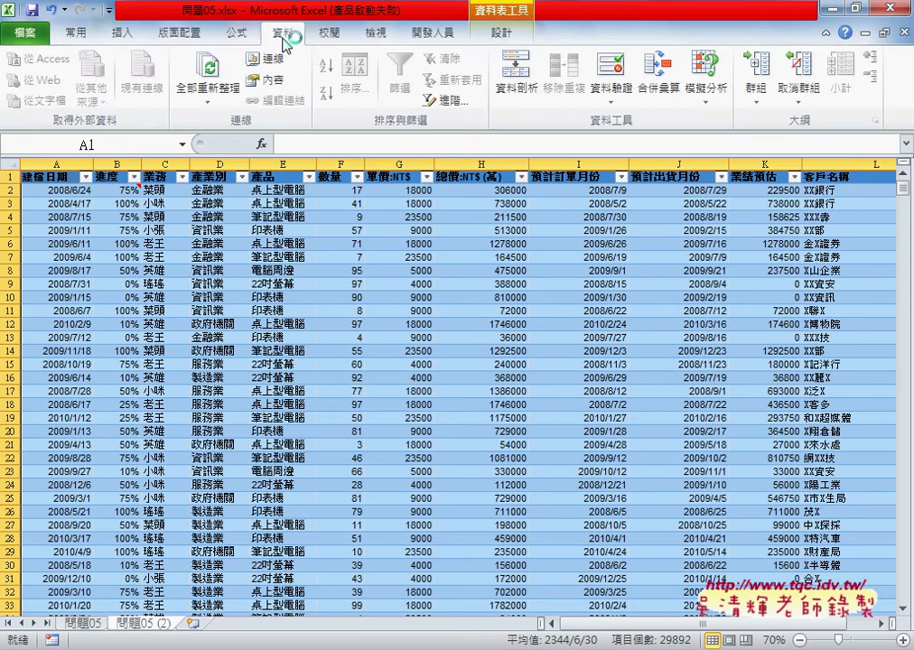
left_click(78, 41)
left_click(501, 34)
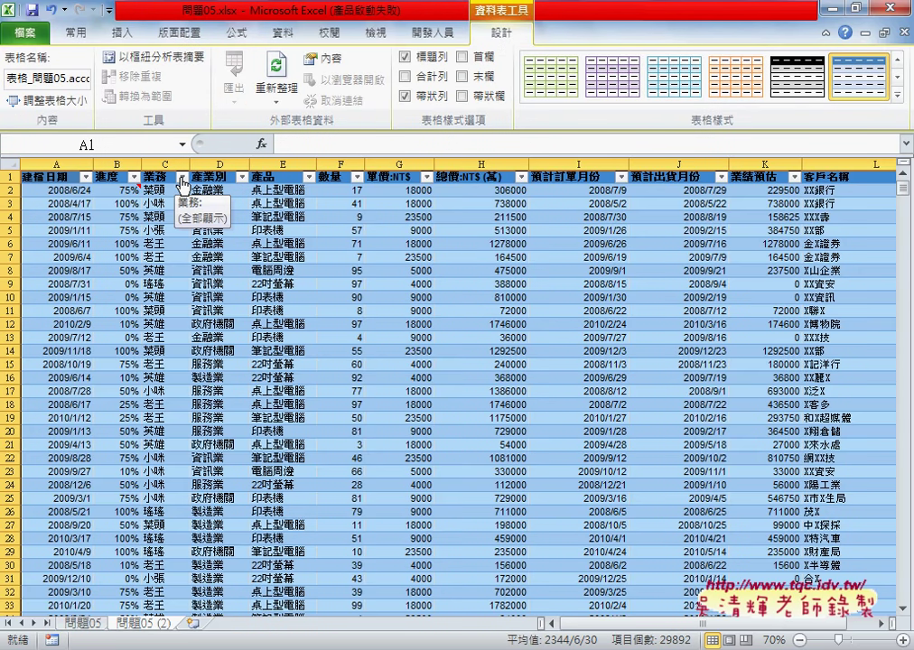
left_click(161, 204)
left_click(286, 36)
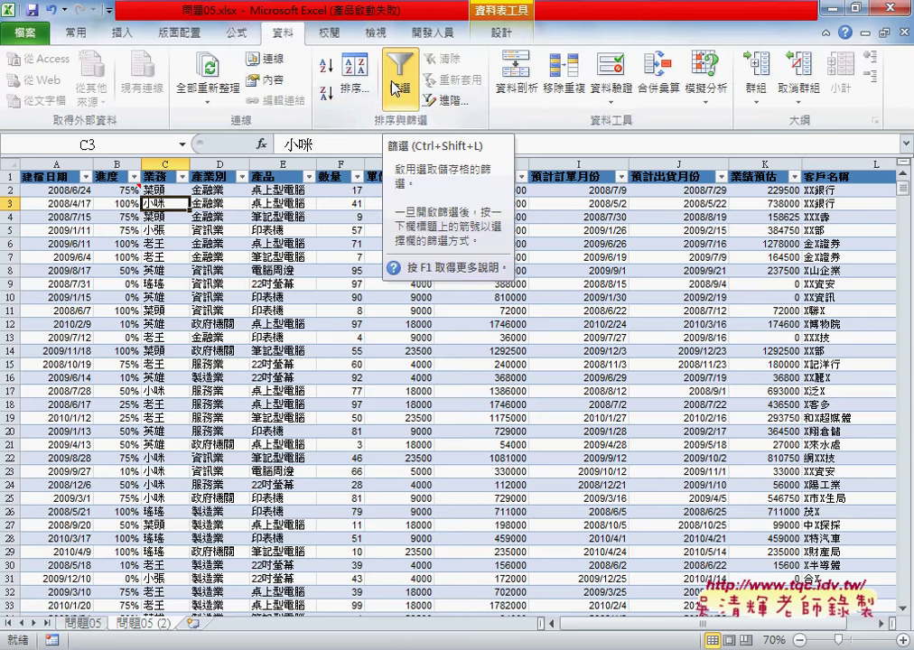
key("ctrl+Up")
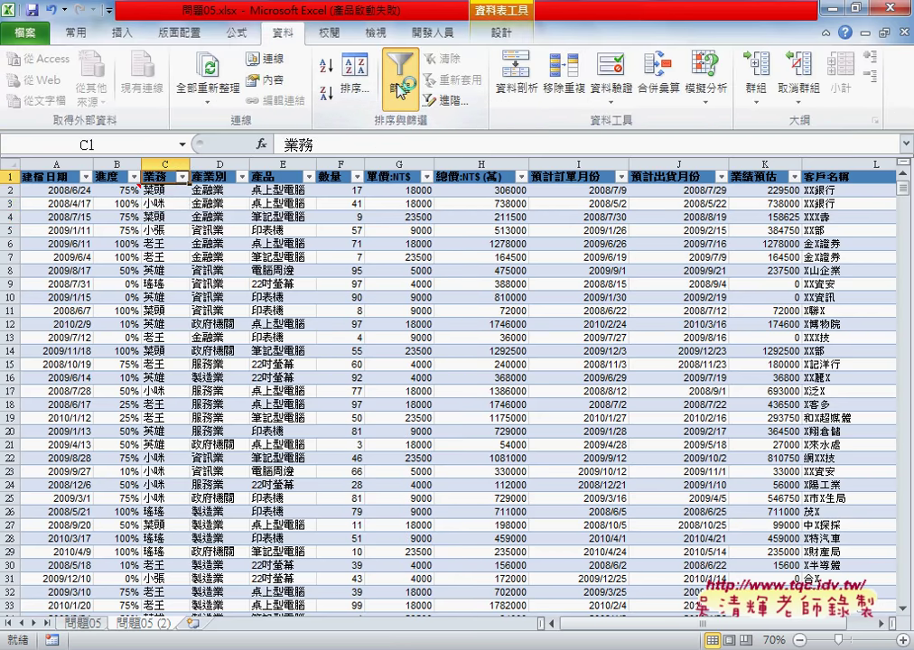
left_click(398, 91)
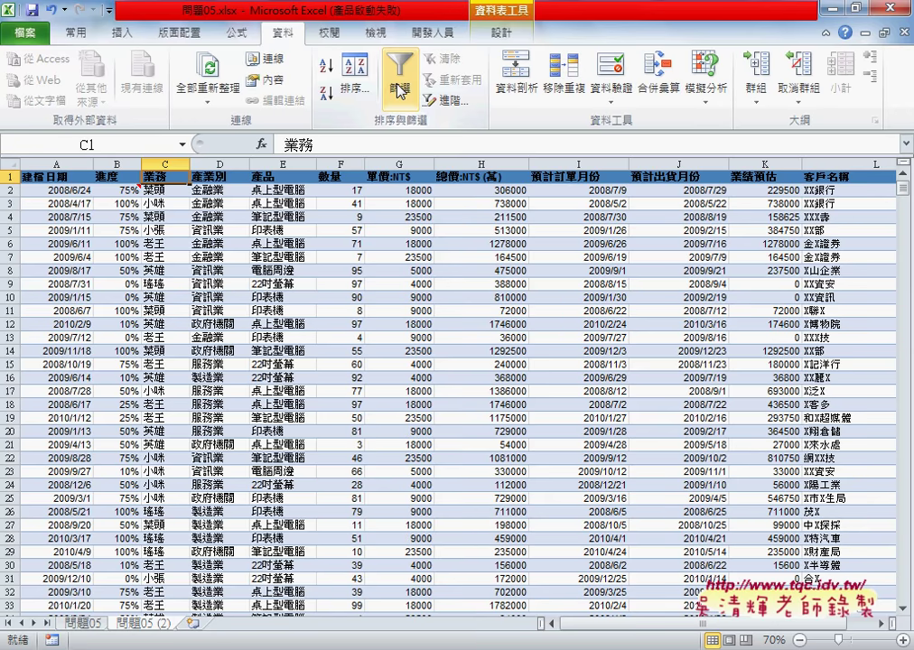
left_click(83, 623)
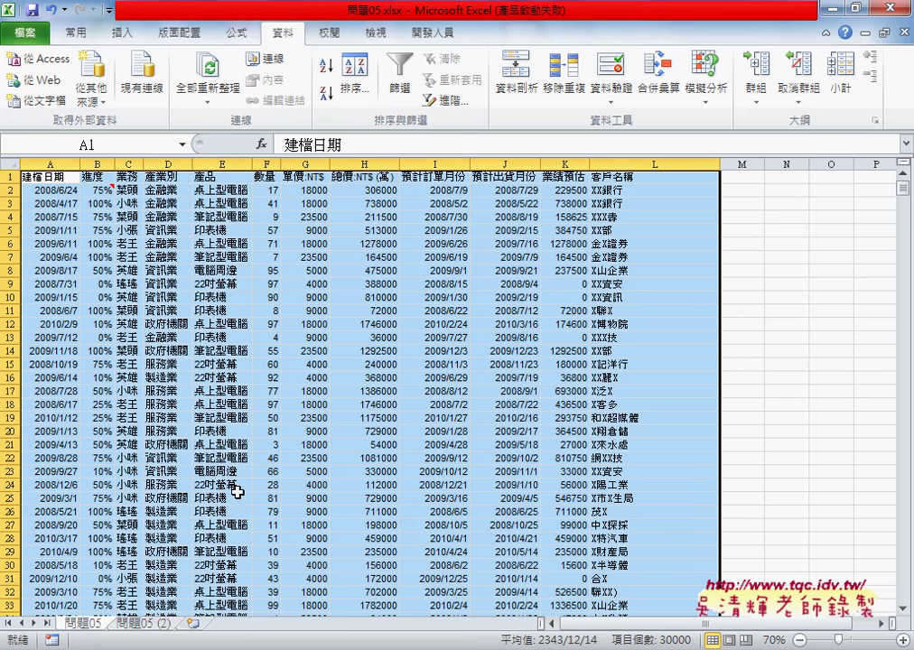
- Start recording macro 更新資料_ACCESS資料庫, stored in This Workbook
left_click(412, 37)
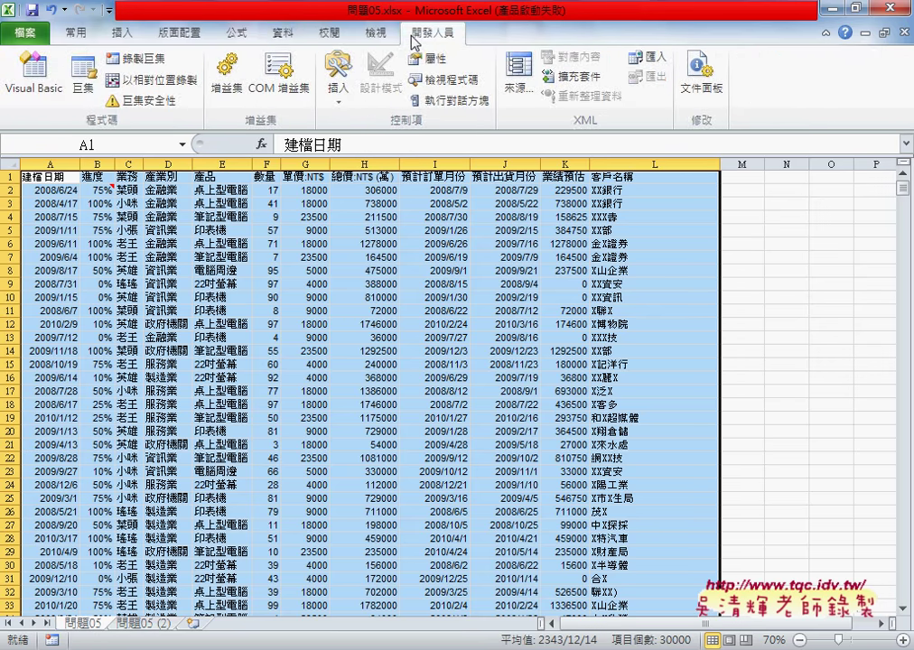
left_click(152, 59)
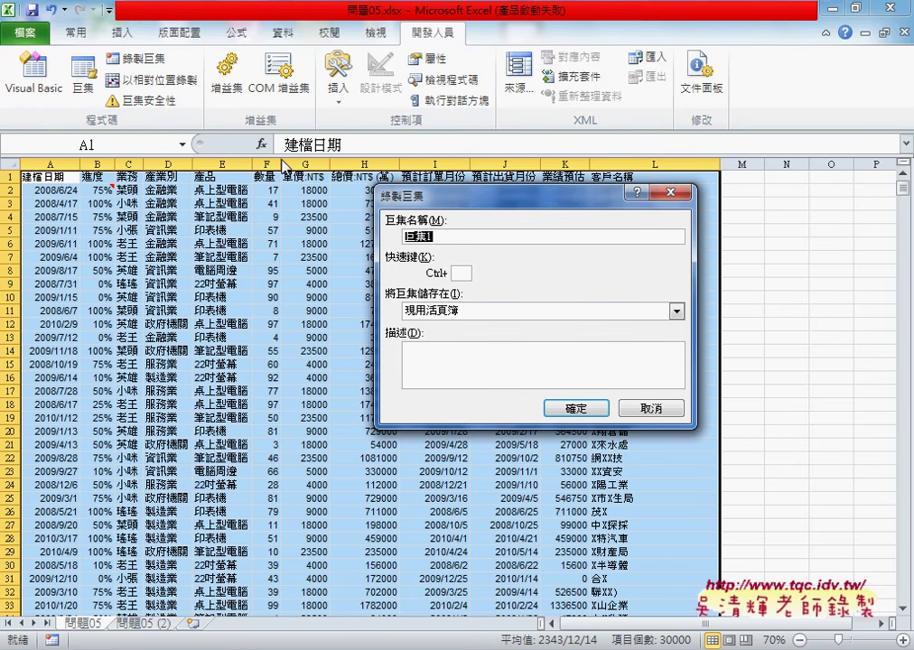
type("v")
type("更新")
type("資料_")
type("資料庫")
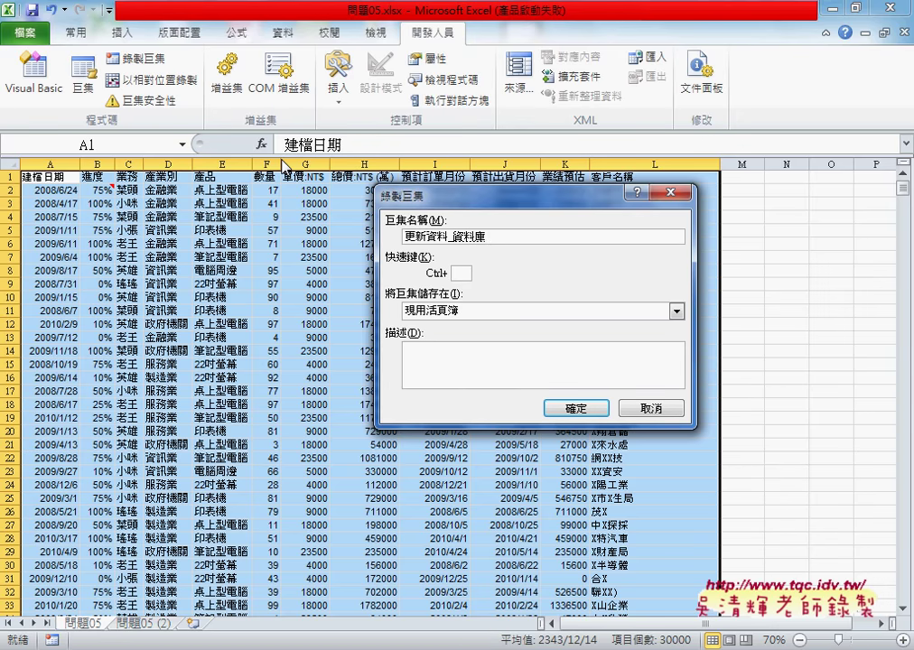
type("ACCESS")
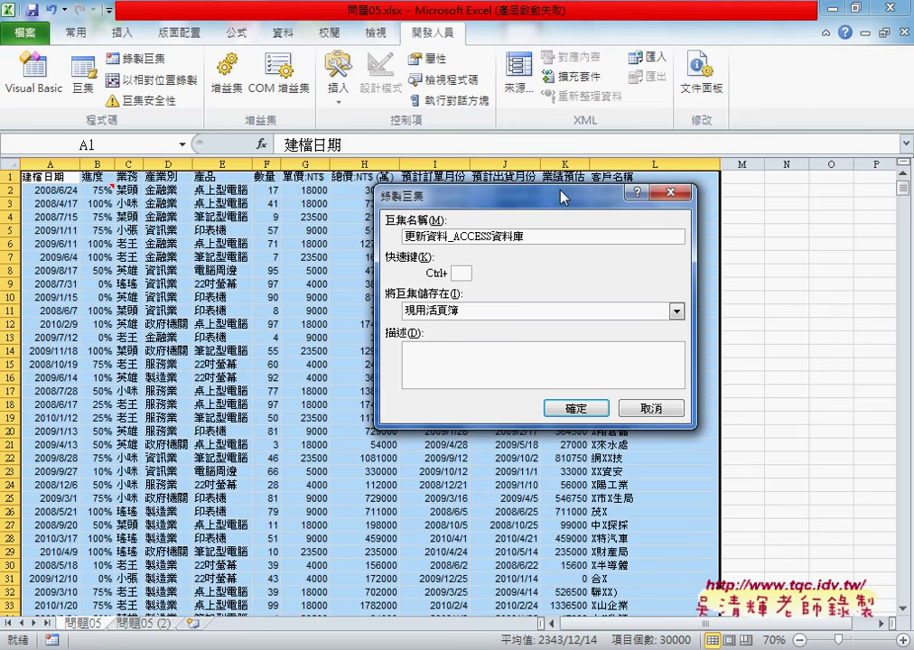
left_click(576, 409)
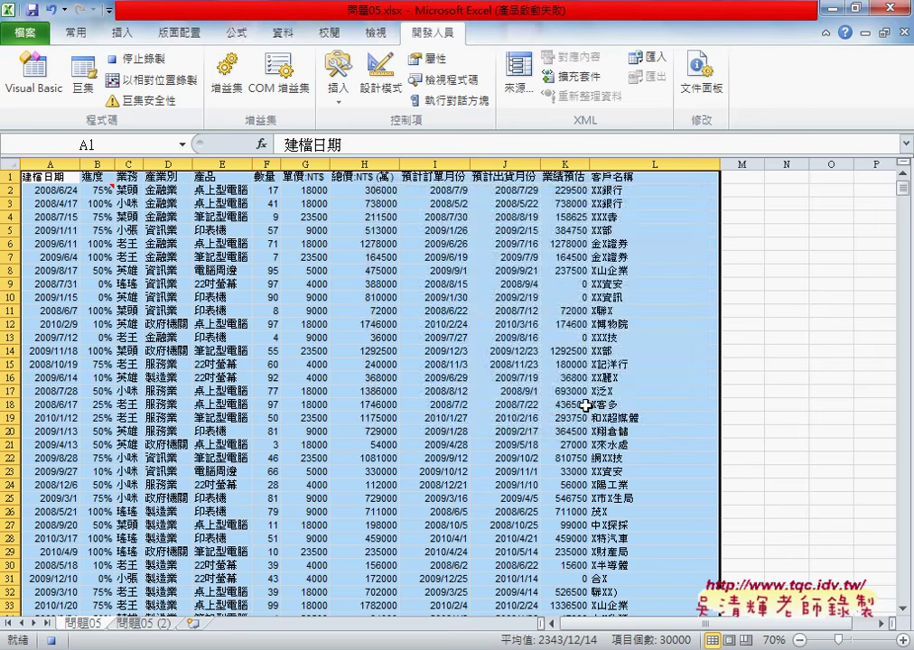
- Select the whole data block from A1, delete its contents, and return to A1
left_click(72, 180)
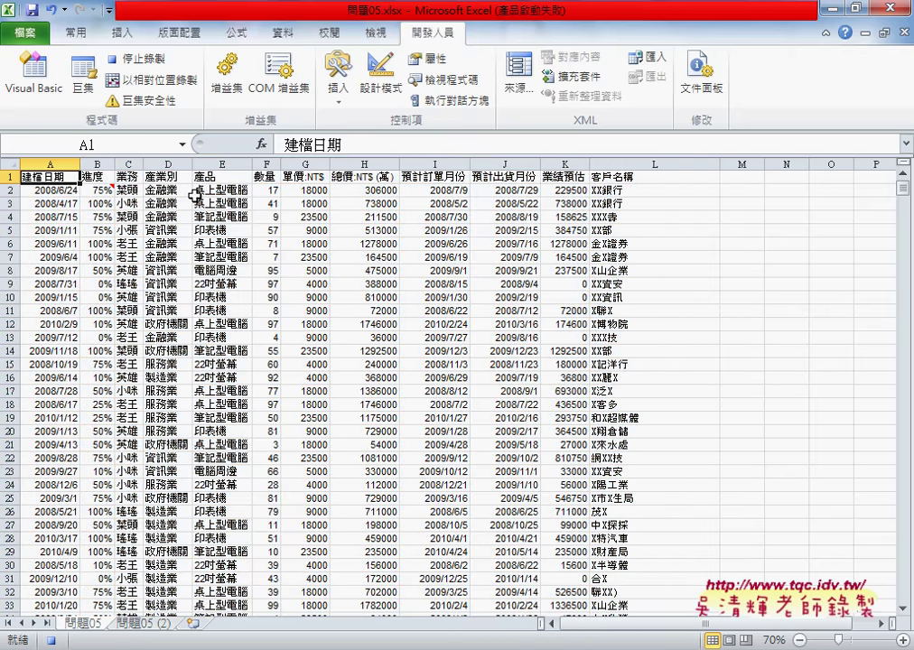
key("ctrl+shift+Right")
key("ctrl+shift+Down")
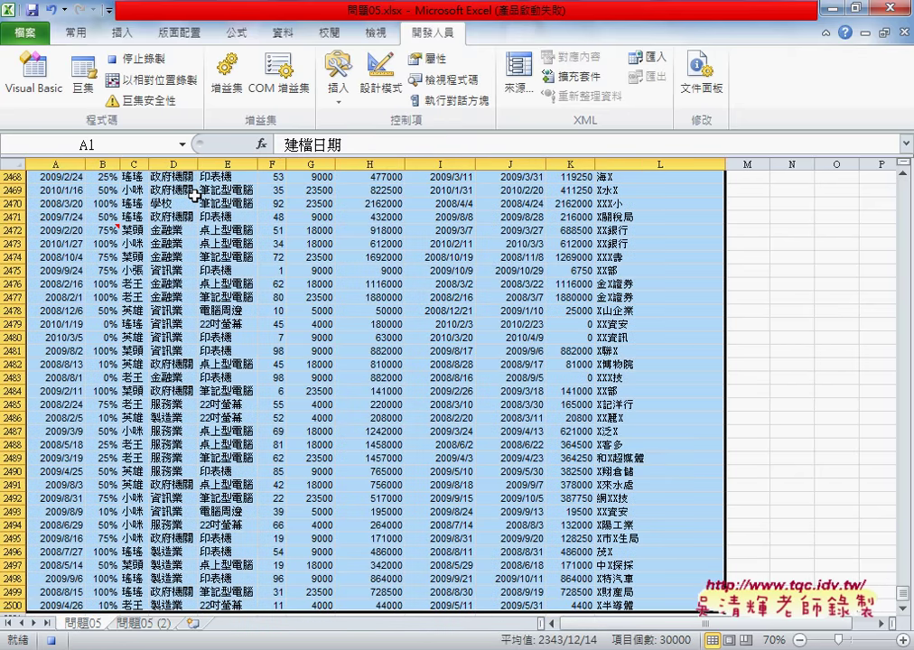
key("Delete")
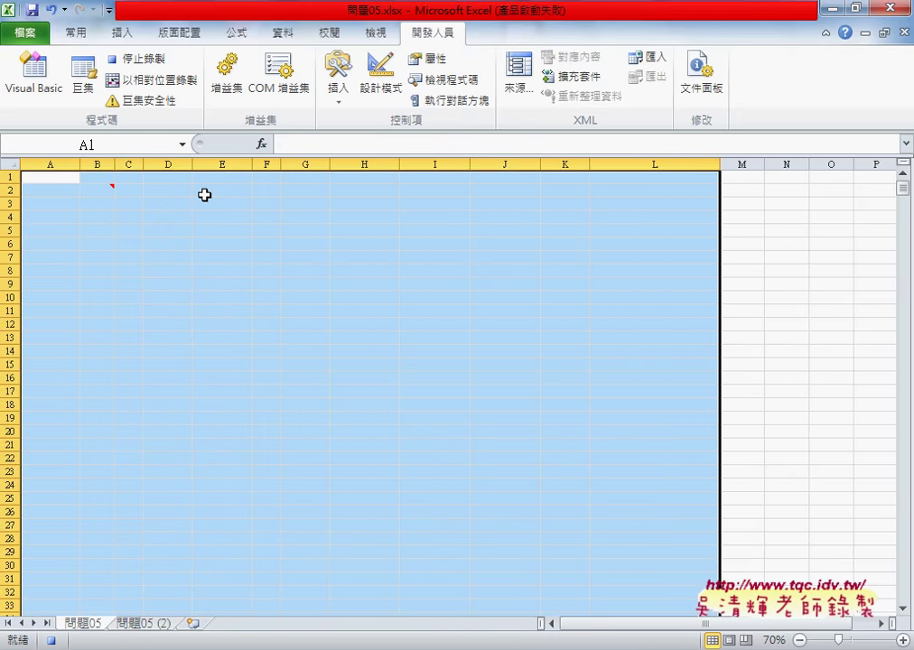
left_click(53, 178)
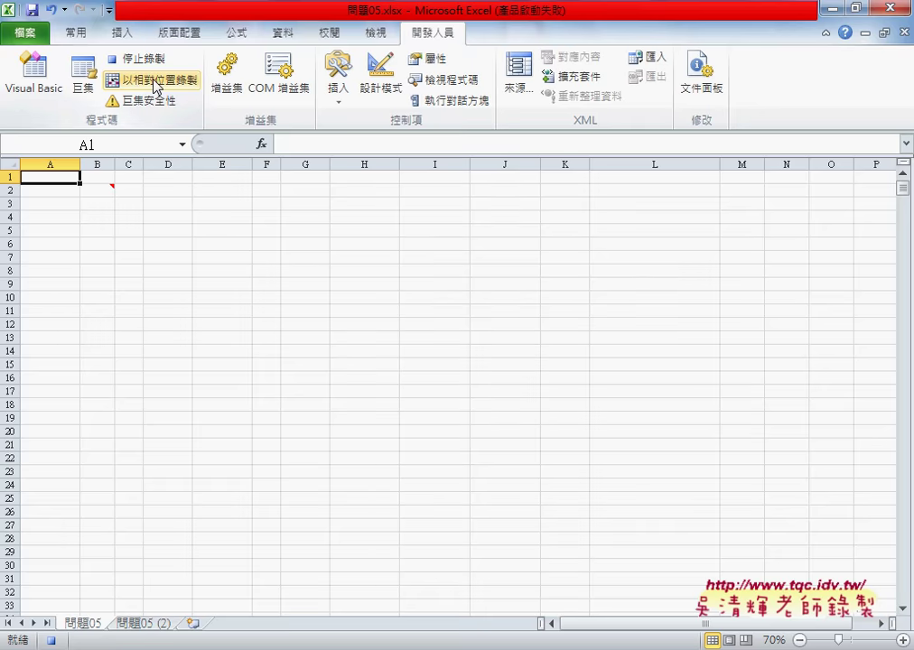
- Choose D:\EXCEL_VBA\02_範例90\問題05.accdb as the Access data source
left_click(280, 32)
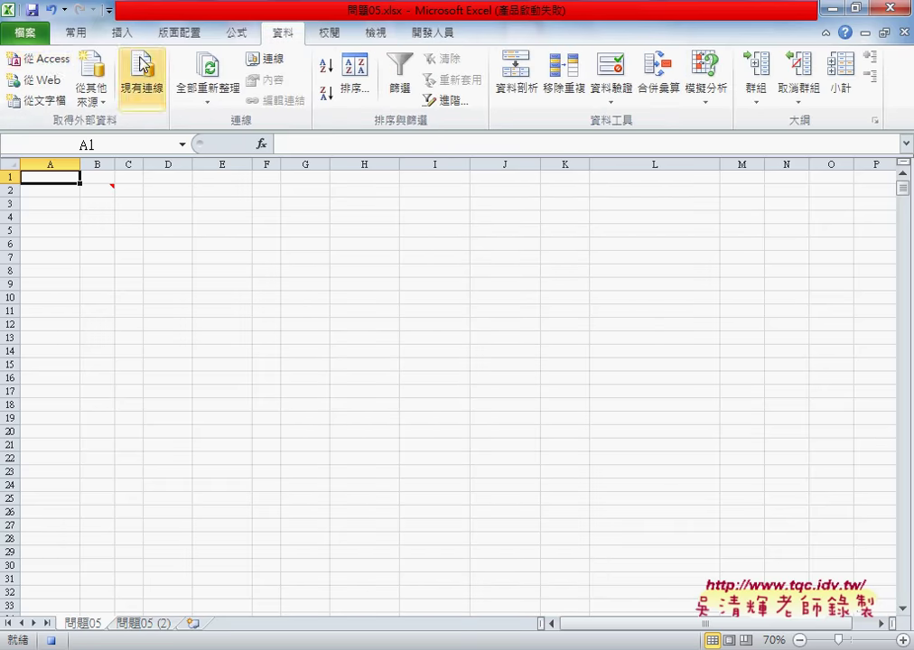
left_click(47, 63)
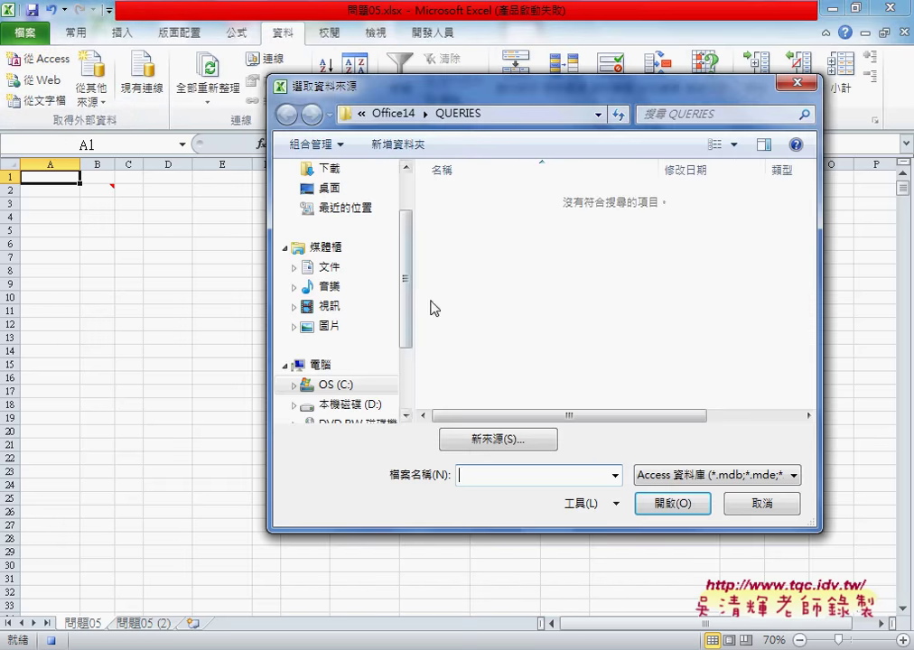
scroll(406, 298, "down", 1)
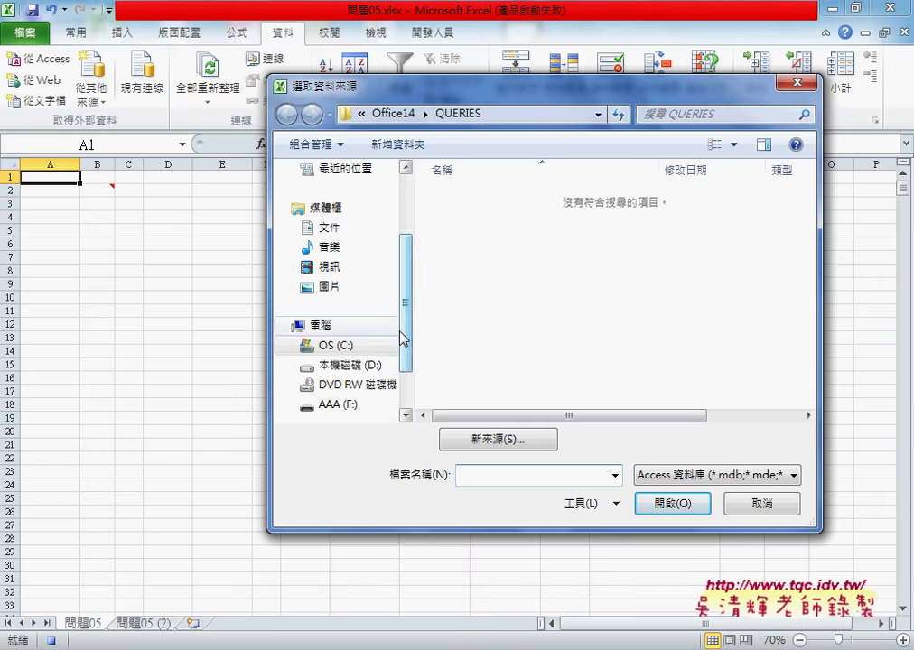
left_click(371, 367)
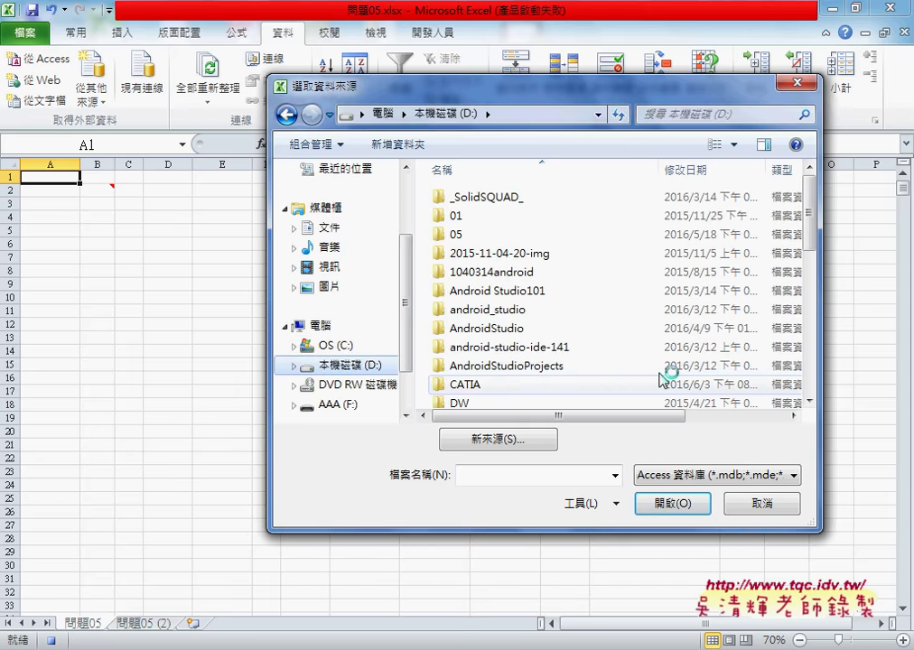
scroll(808, 236, "down", 3)
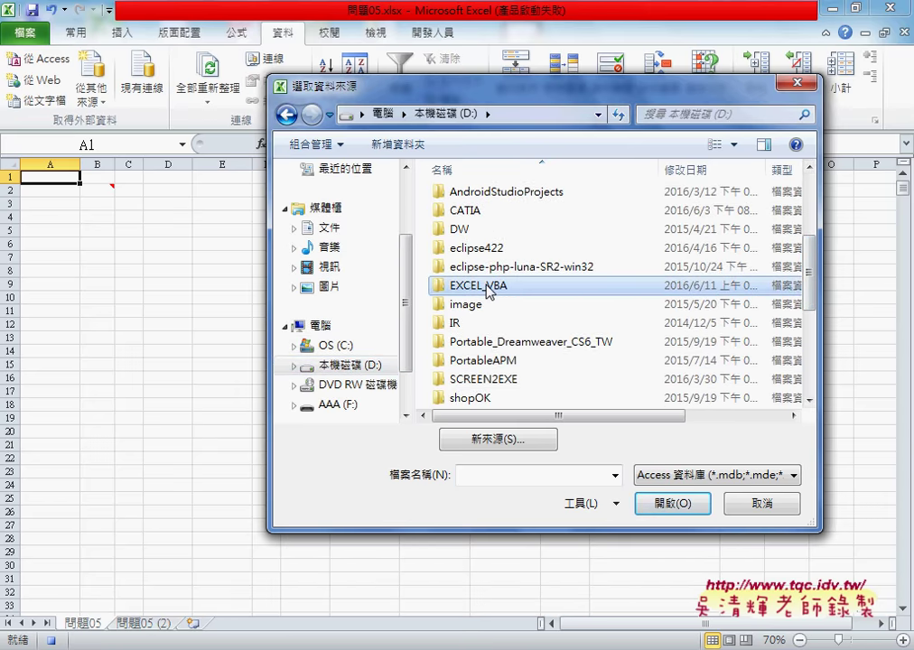
double_click(491, 291)
double_click(495, 234)
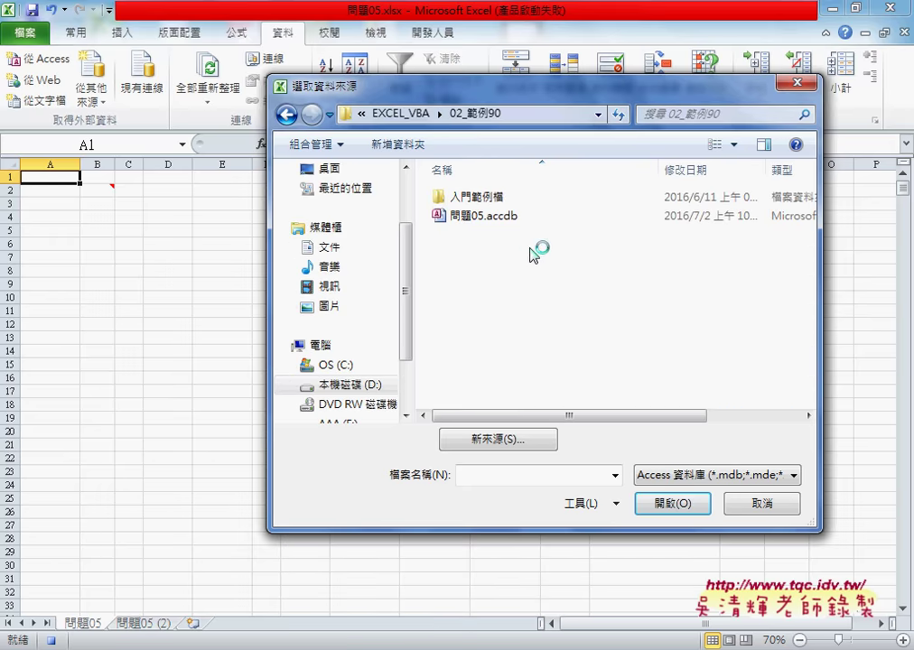
double_click(506, 218)
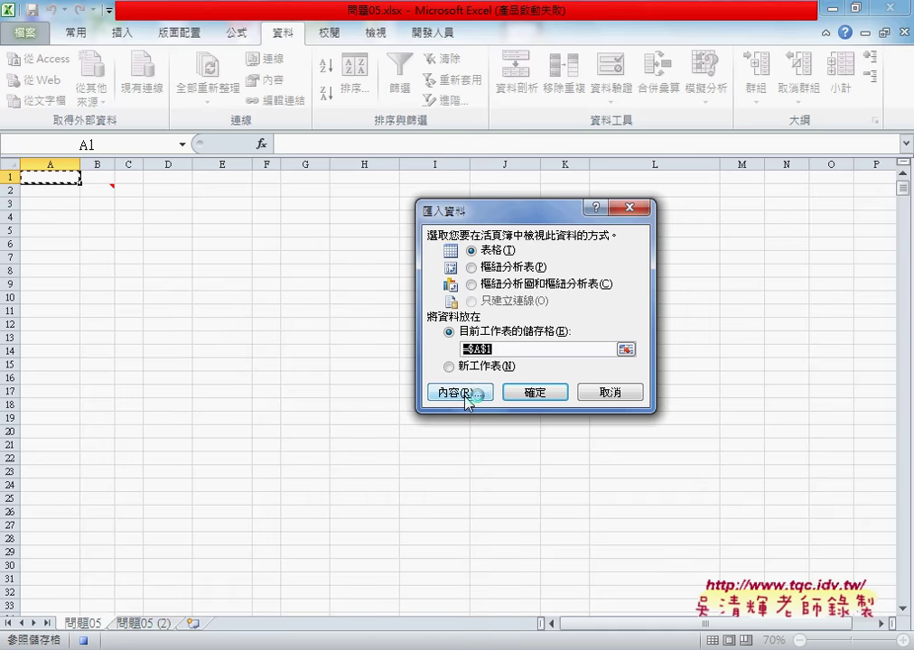
- In the connection's Definition settings, set the command type to SQL
left_click(538, 395)
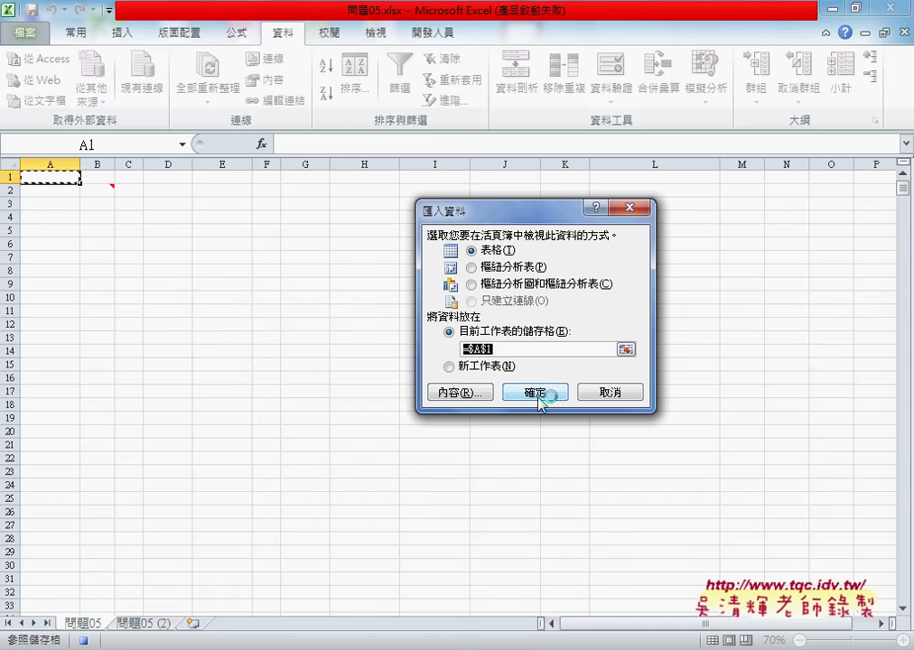
left_click(459, 393)
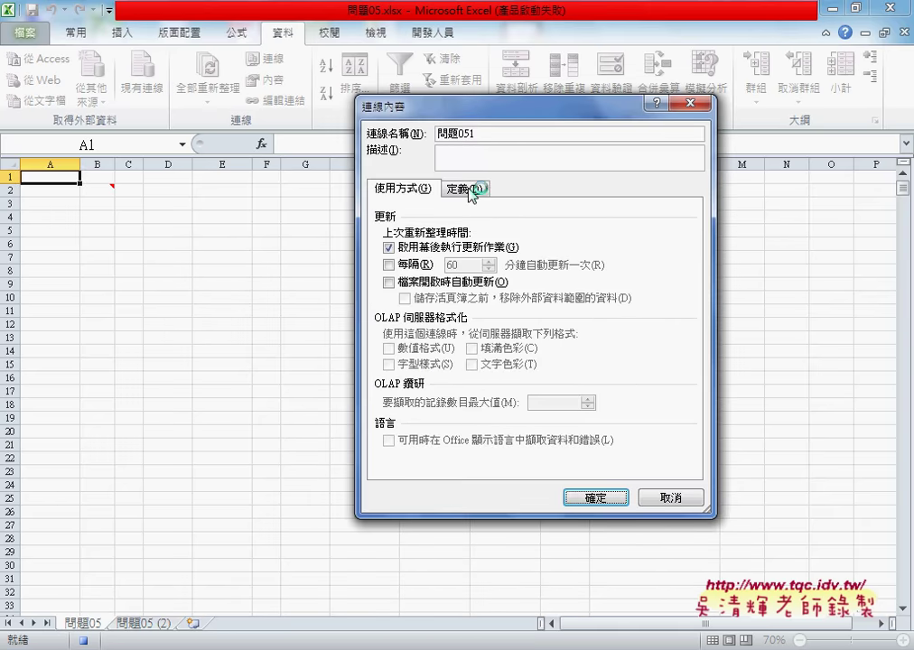
left_click(470, 190)
left_click(469, 355)
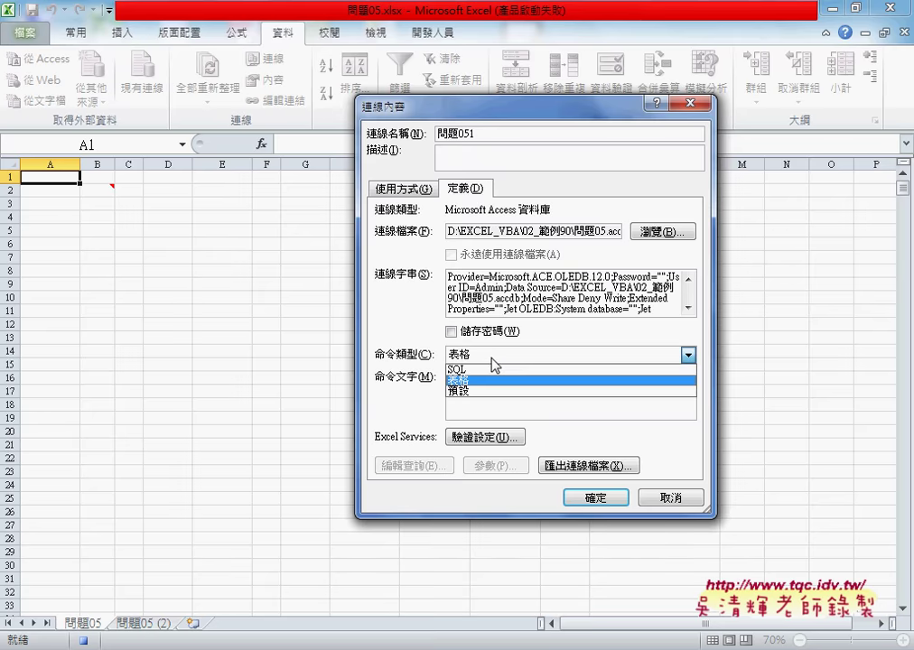
left_click(466, 366)
- Enter the command 'select * from 問題05' and import the data as a table at A1
left_click(564, 384)
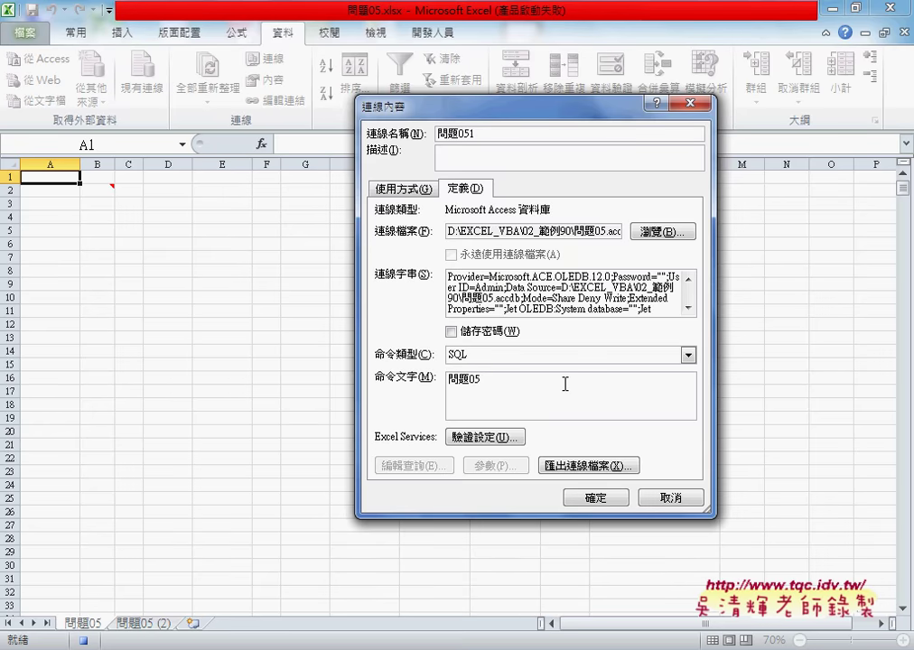
type("n")
key("BackSpace")
type("se")
type("lect ")
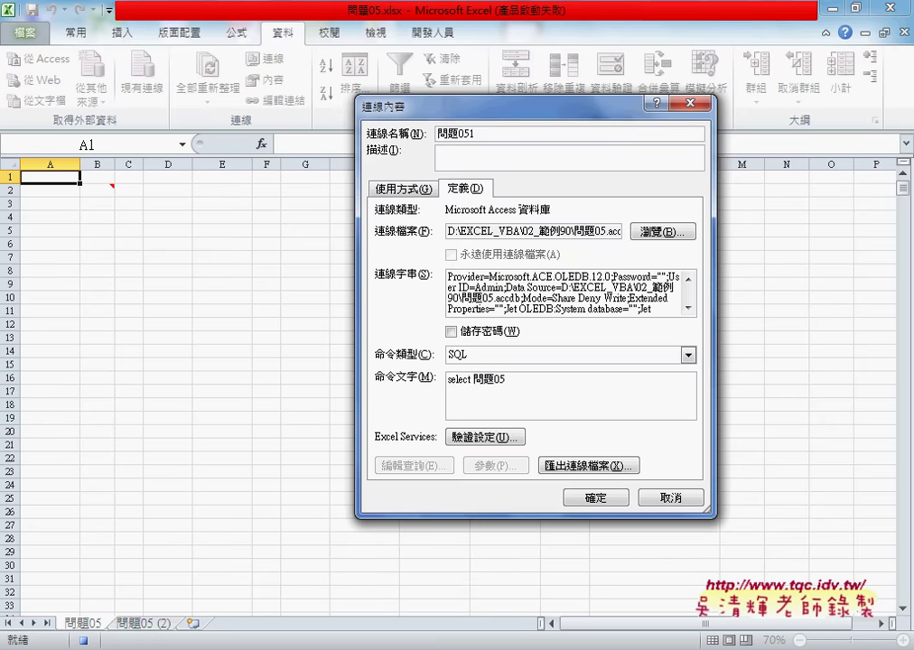
type("* ")
type("fro")
type("m")
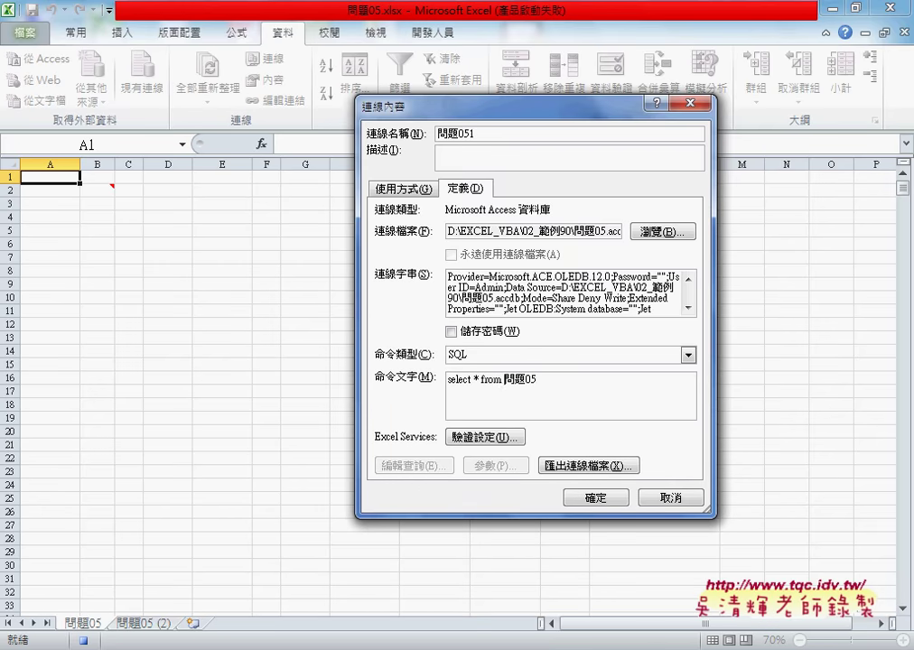
left_click(614, 497)
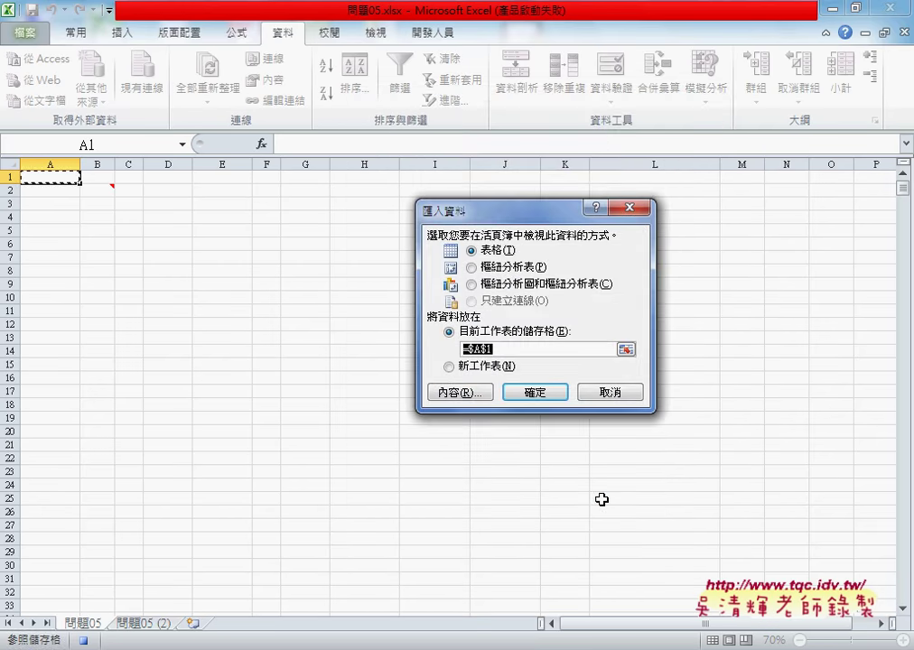
left_click(543, 393)
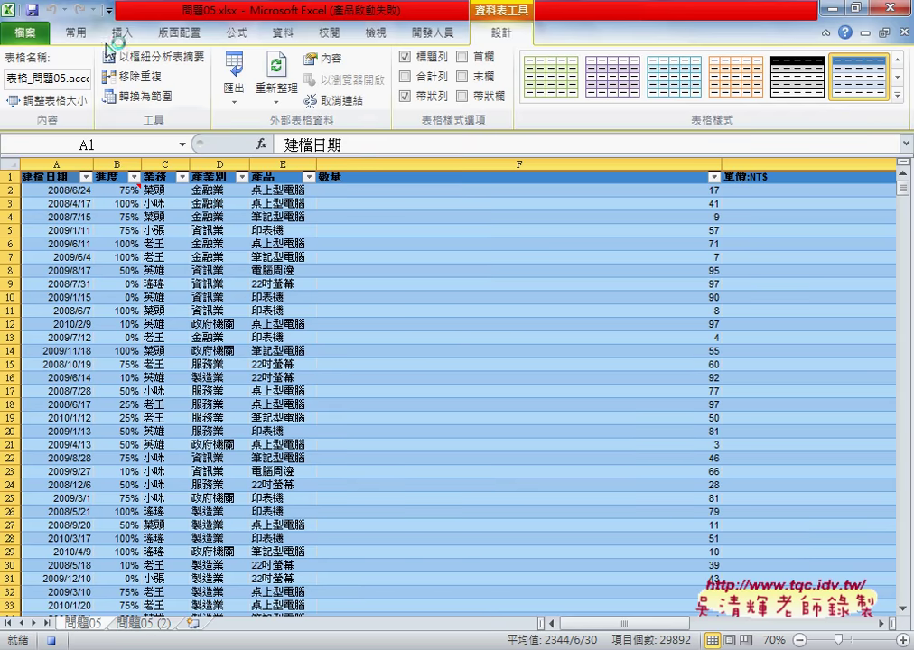
- AutoFit the reloaded 問題05 table's column widths, applying it twice
left_click(76, 32)
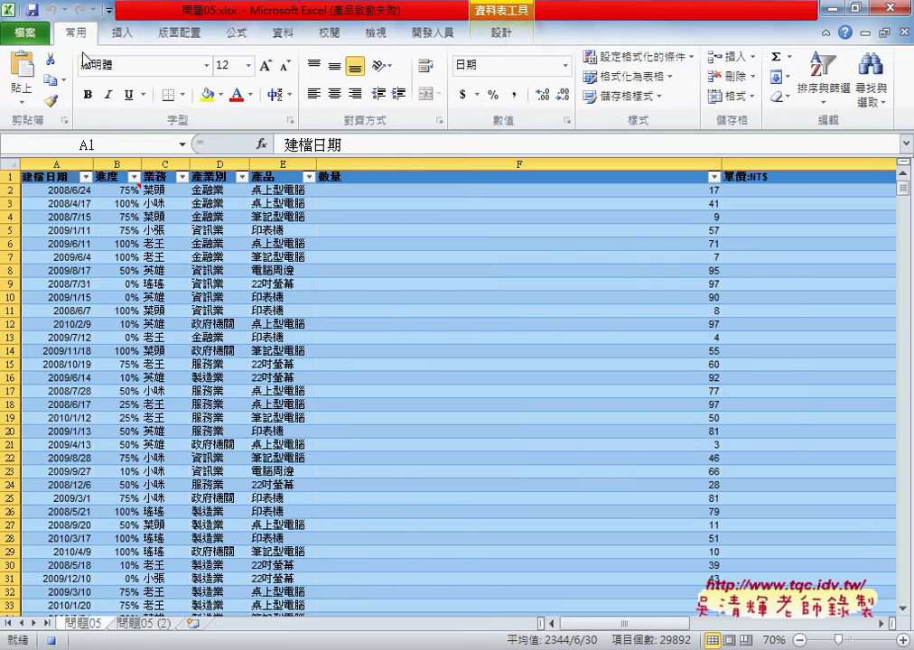
left_click(728, 95)
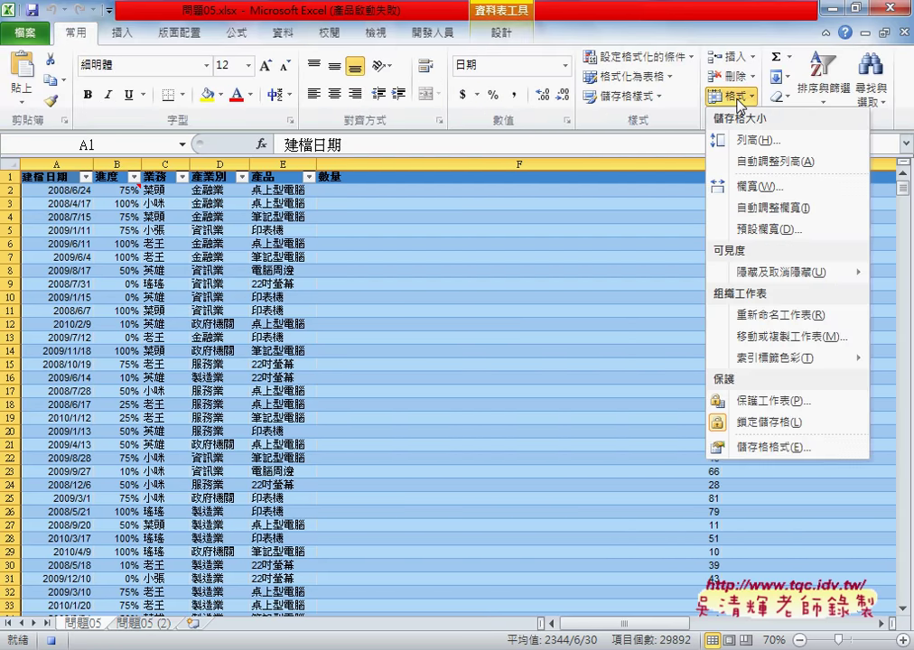
left_click(770, 210)
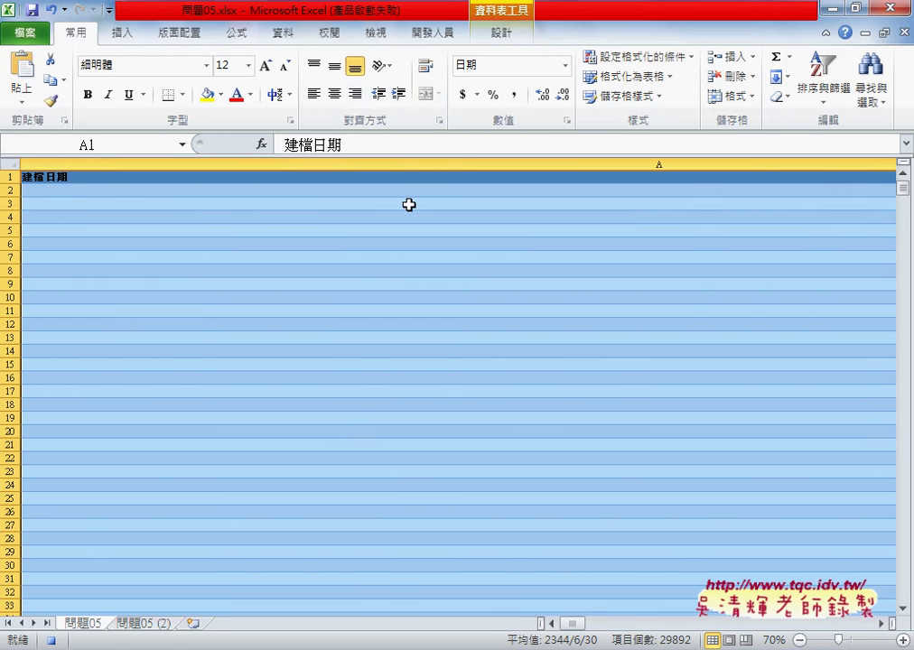
left_click(733, 96)
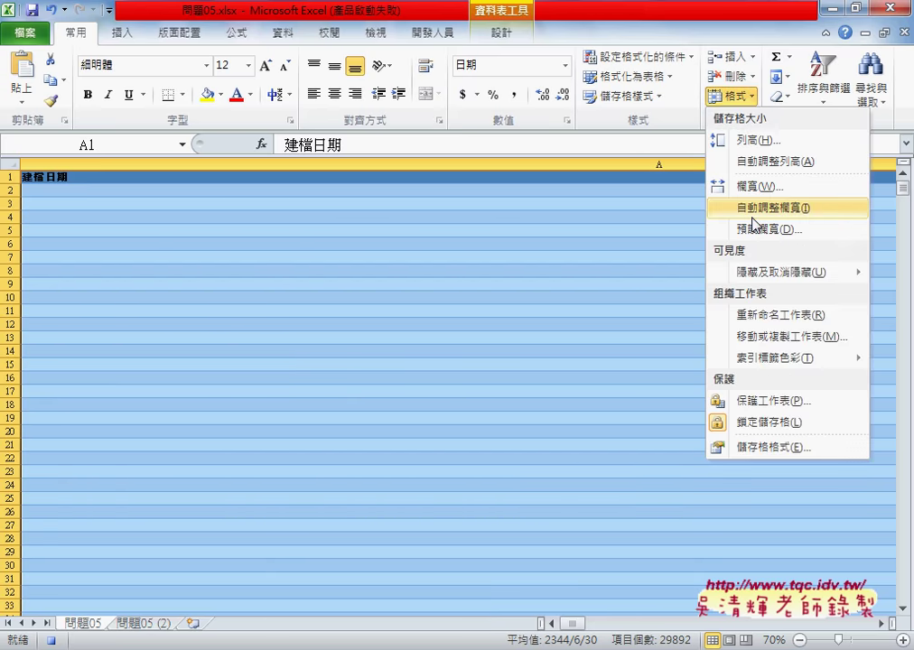
left_click(751, 213)
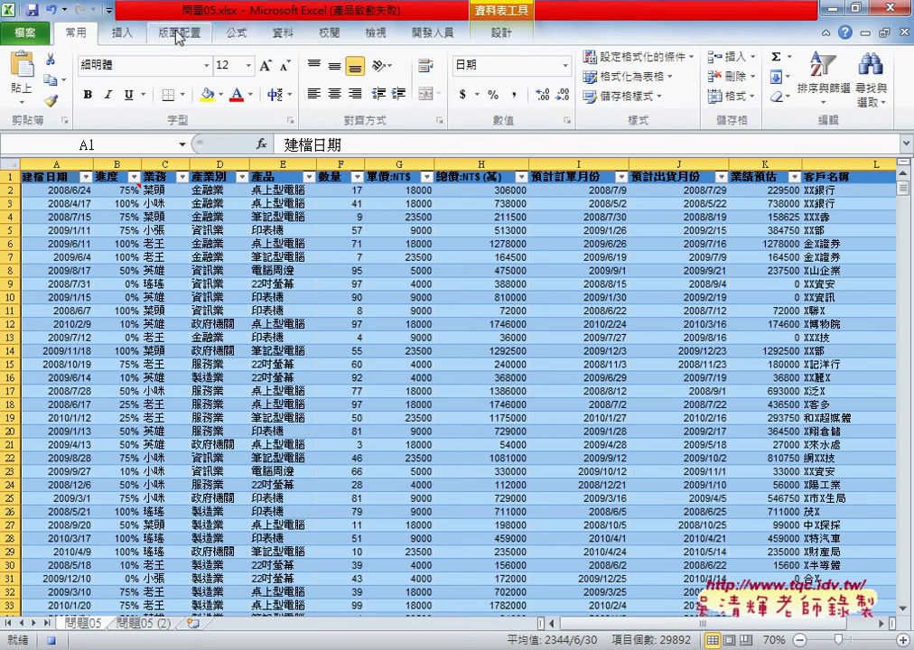
left_click(283, 36)
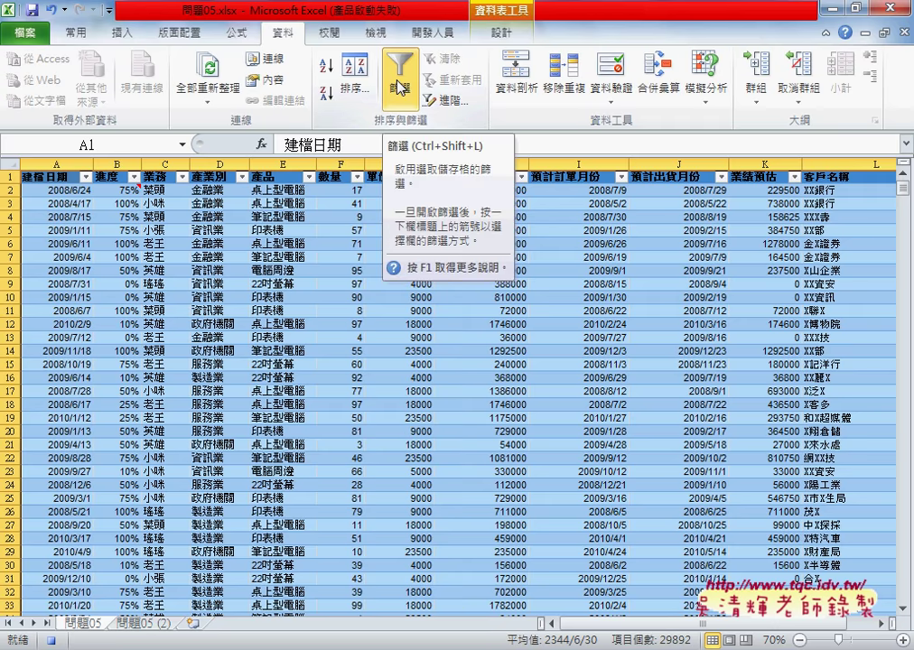
- Turn Filter off on the header row and open the Macros list with 更新資料_ACCESS資料庫
left_click(398, 87)
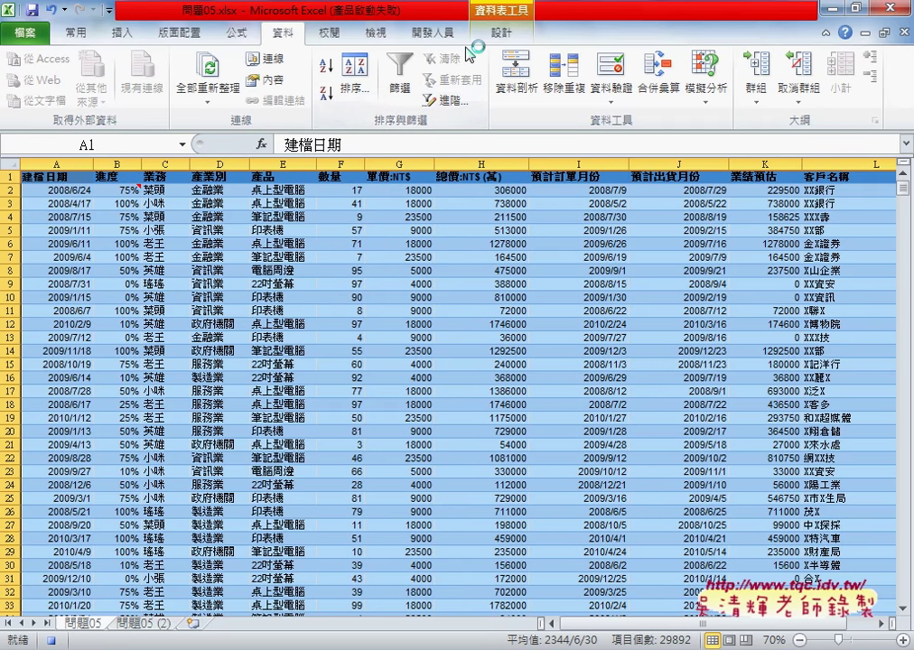
left_click(434, 32)
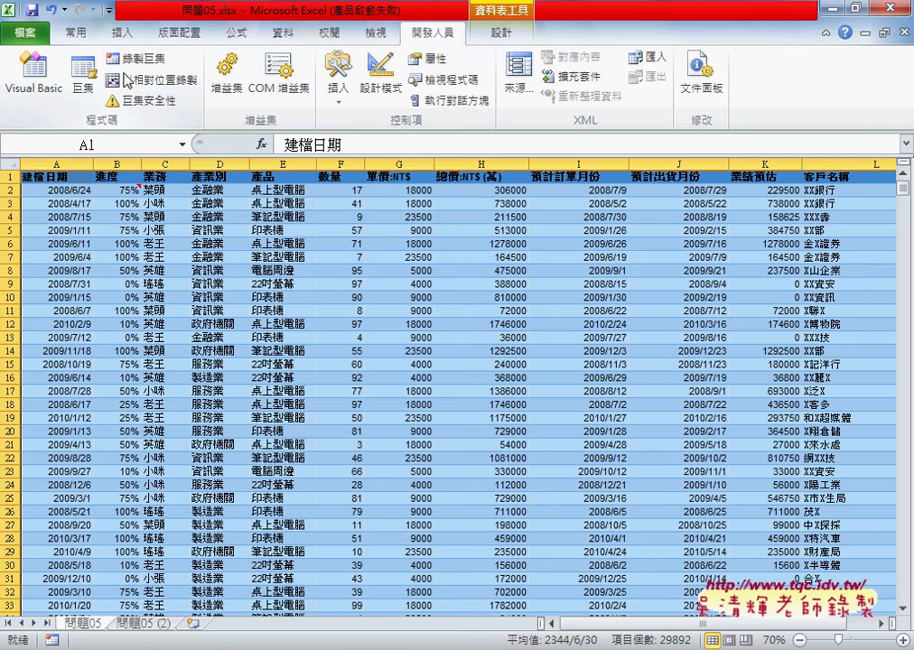
left_click(83, 77)
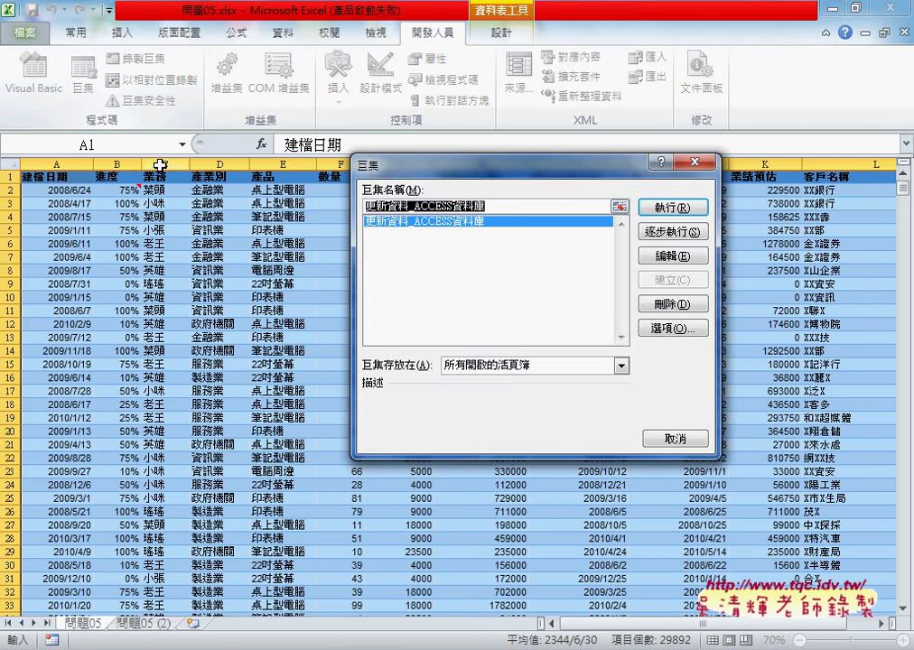
- Open 更新資料_ACCESS資料庫 in the VBA editor, maximized, and delete its generated header comments
left_click(686, 264)
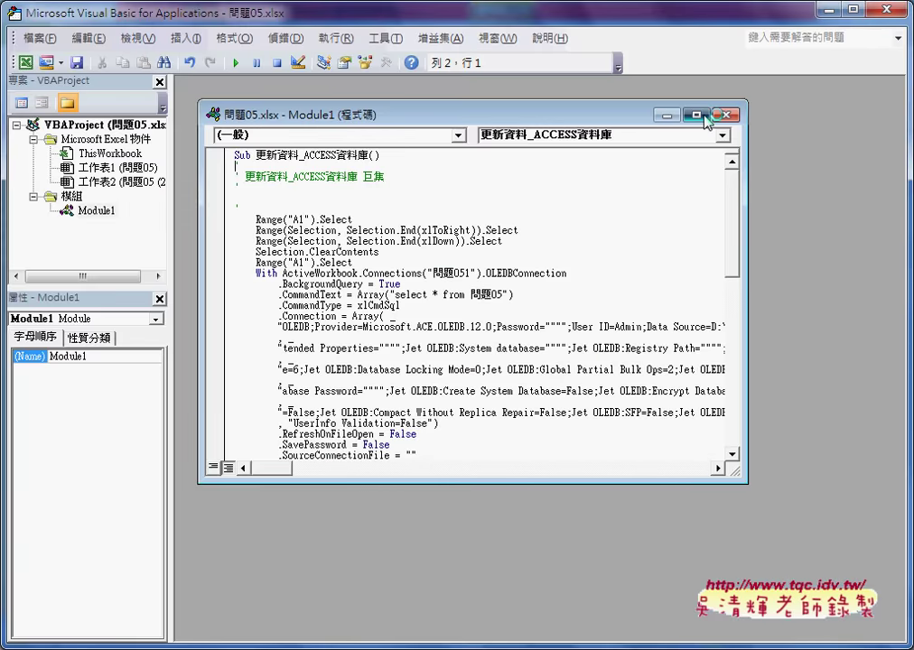
left_click(696, 115)
left_click(207, 138)
left_click_drag(208, 138, 205, 116)
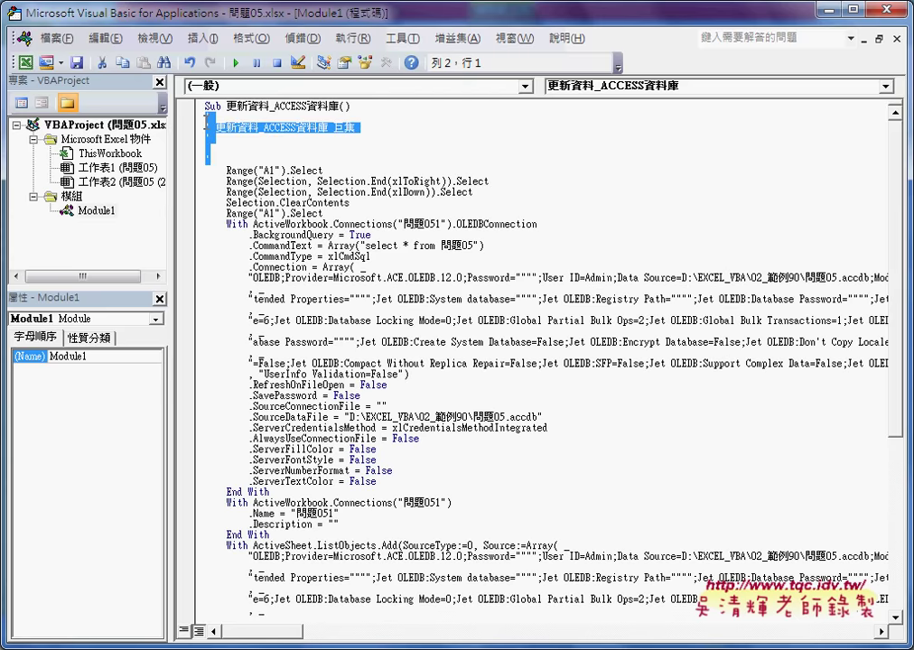
key("Delete")
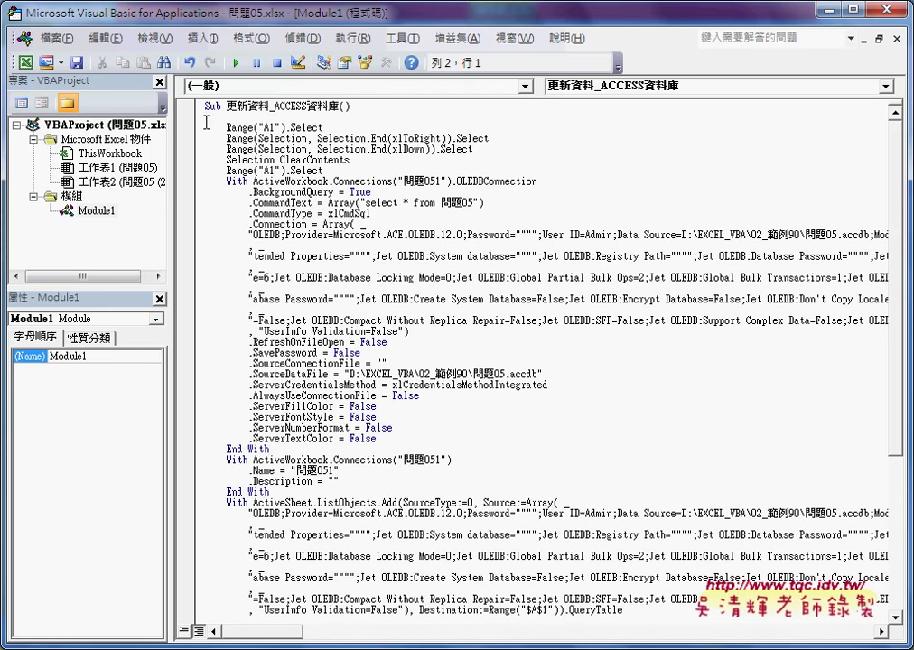
- Add comment '1. at the macro's top and '2. after Range("A1").Select
key("Tab")
type("1.")
left_click(206, 124)
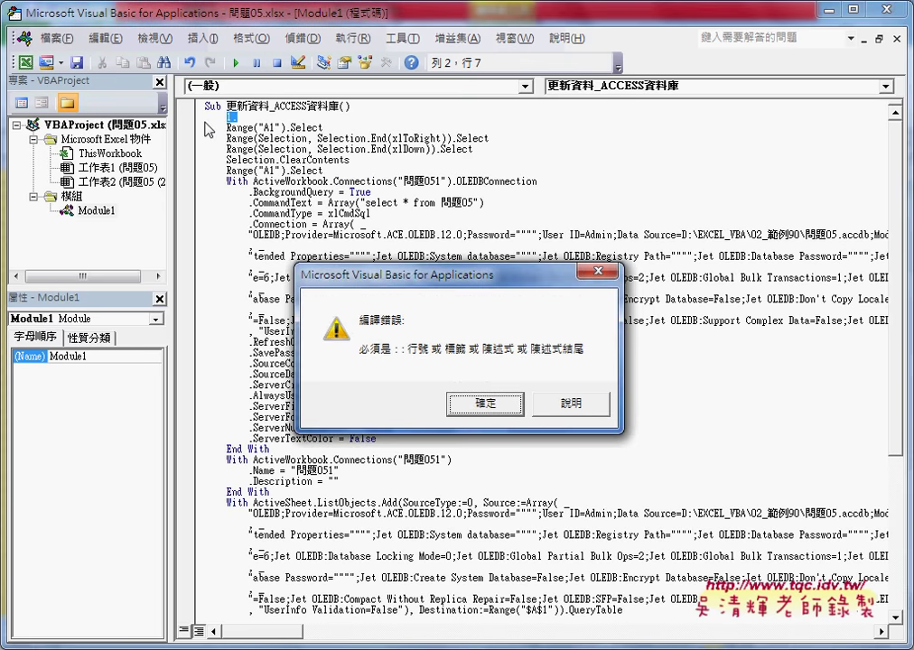
key("Return")
type("'1.")
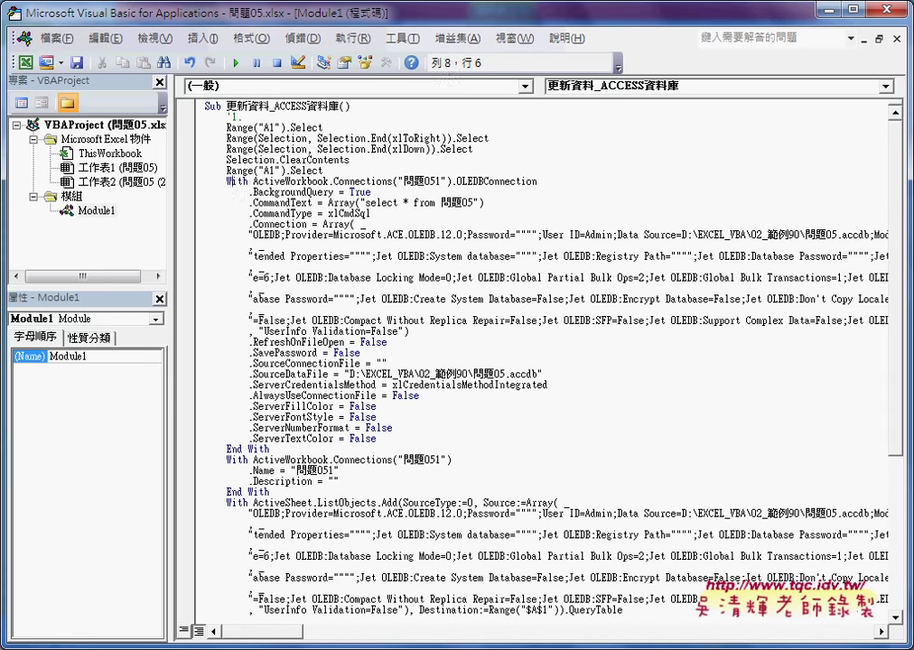
key("Return")
type("'")
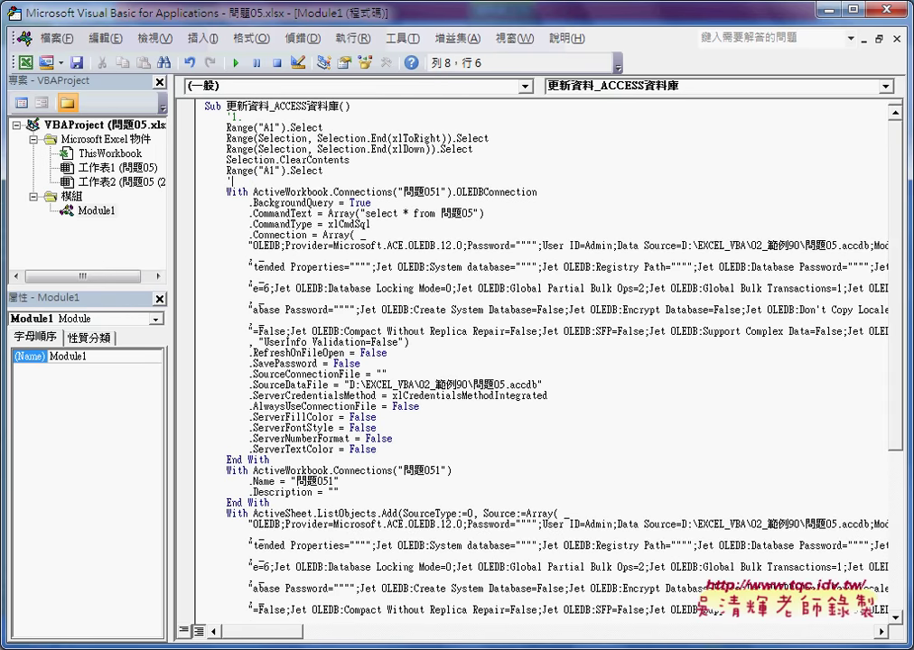
type("2.")
key("Up")
key("Up")
key("Up")
key("Up")
key("Up")
key("Up")
key("Down")
key("Down")
key("Down")
key("Down")
key("Down")
key("Down")
key("Down")
key("Up")
scroll(271, 262, "down", 5)
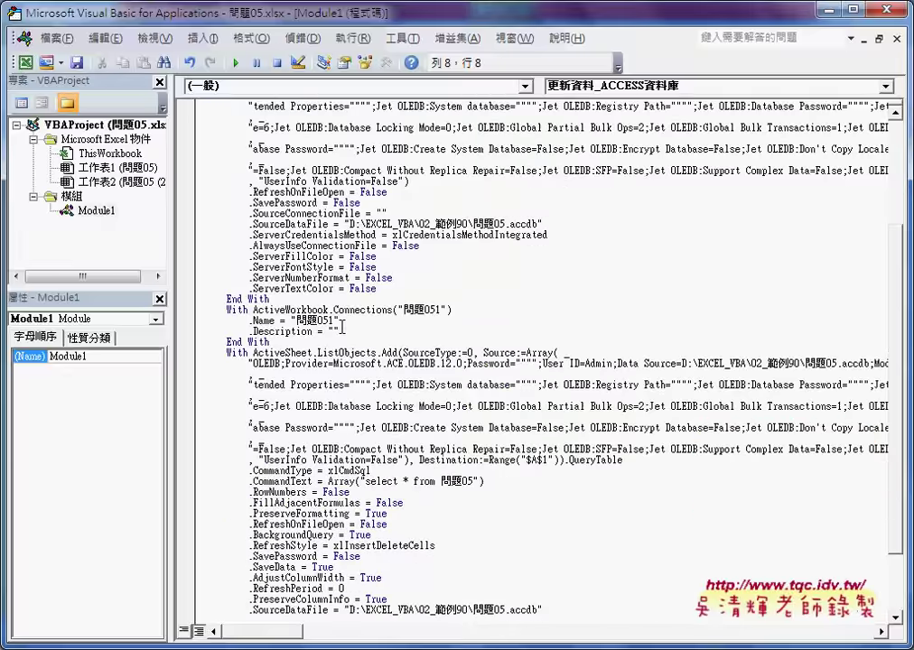
scroll(341, 328, "down", 3)
scroll(298, 288, "up", 5)
scroll(253, 235, "up", 3)
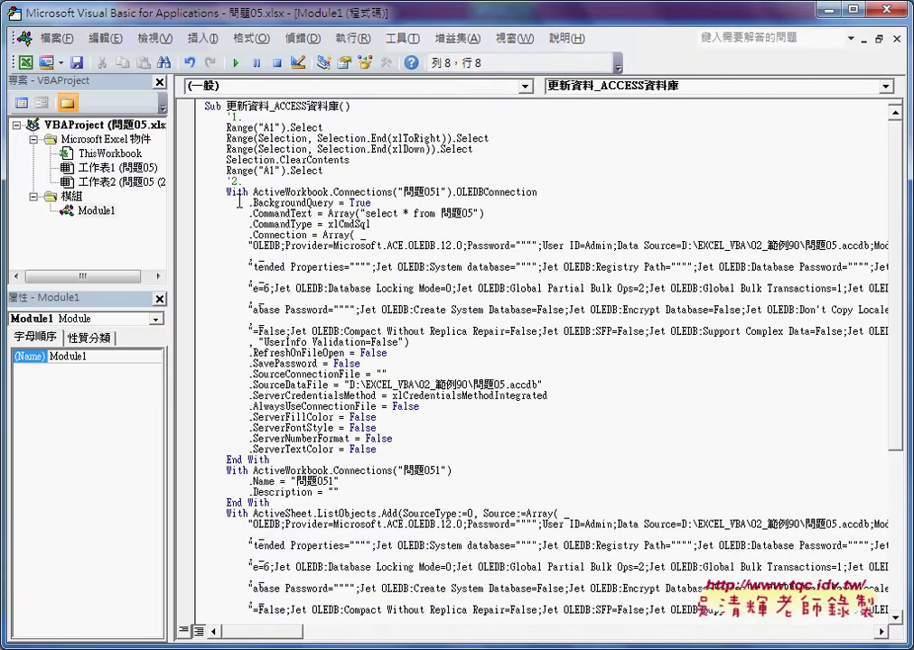
left_click_drag(334, 191, 404, 191)
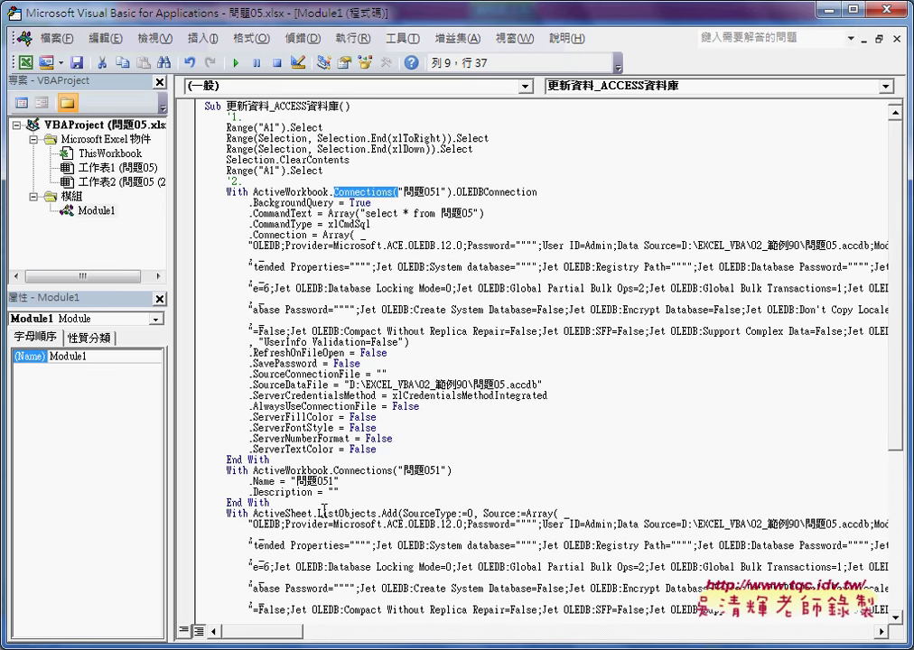
left_click(317, 512)
left_click_drag(318, 512, 378, 513)
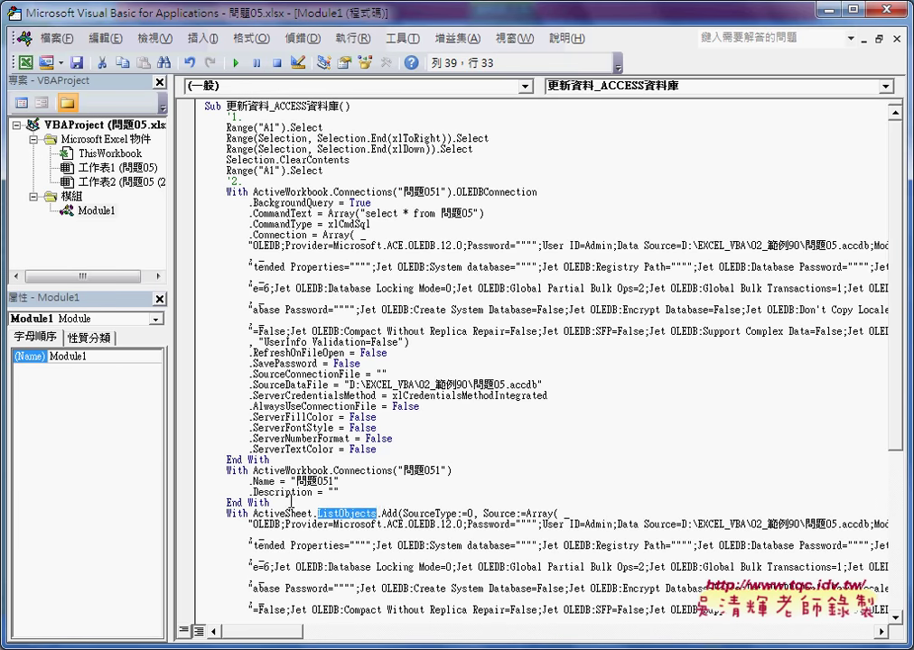
left_click_drag(270, 502, 208, 192)
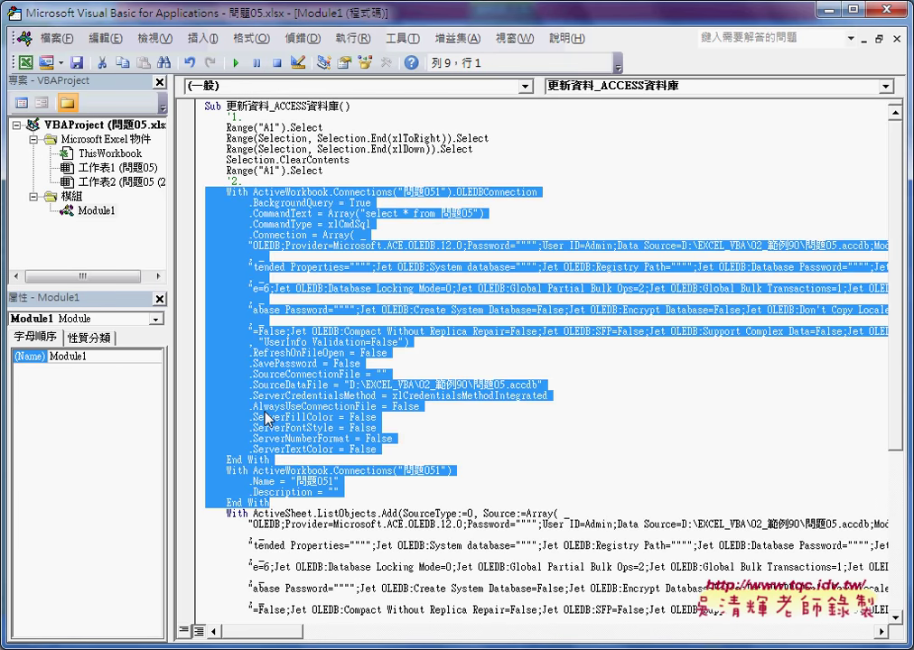
scroll(282, 496, "down", 8)
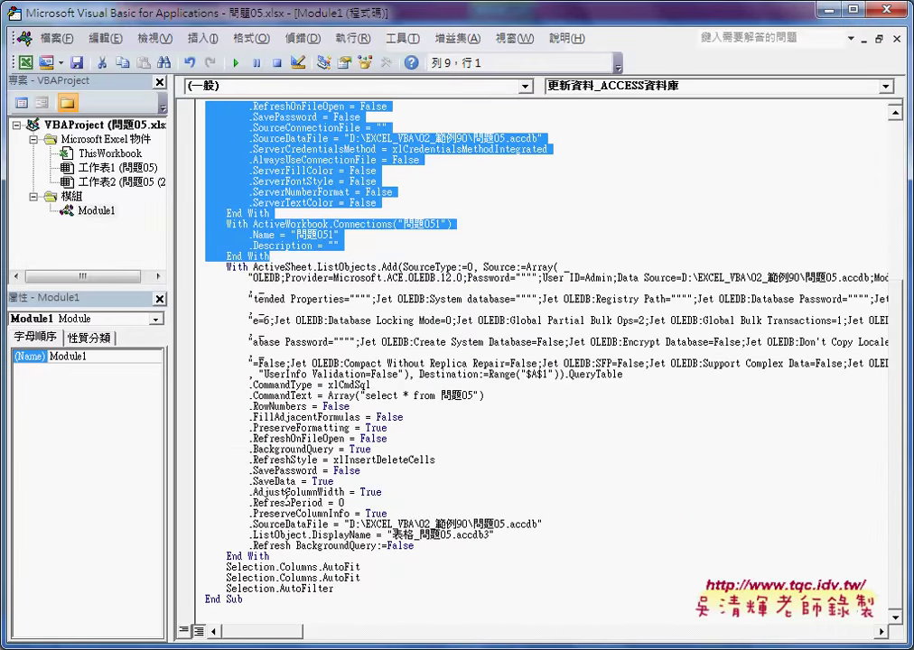
scroll(282, 496, "up", 6)
scroll(289, 501, "up", 2)
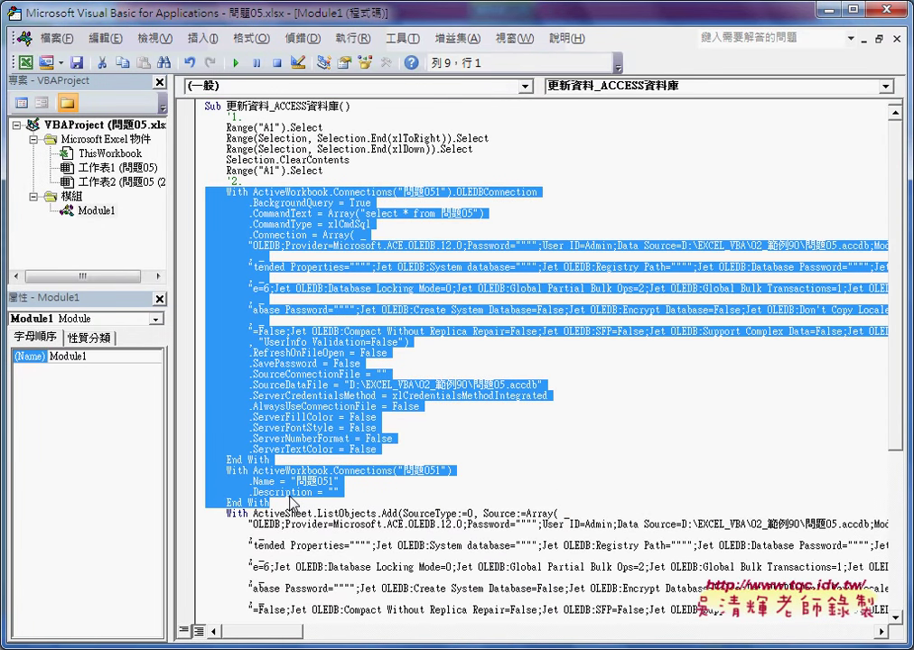